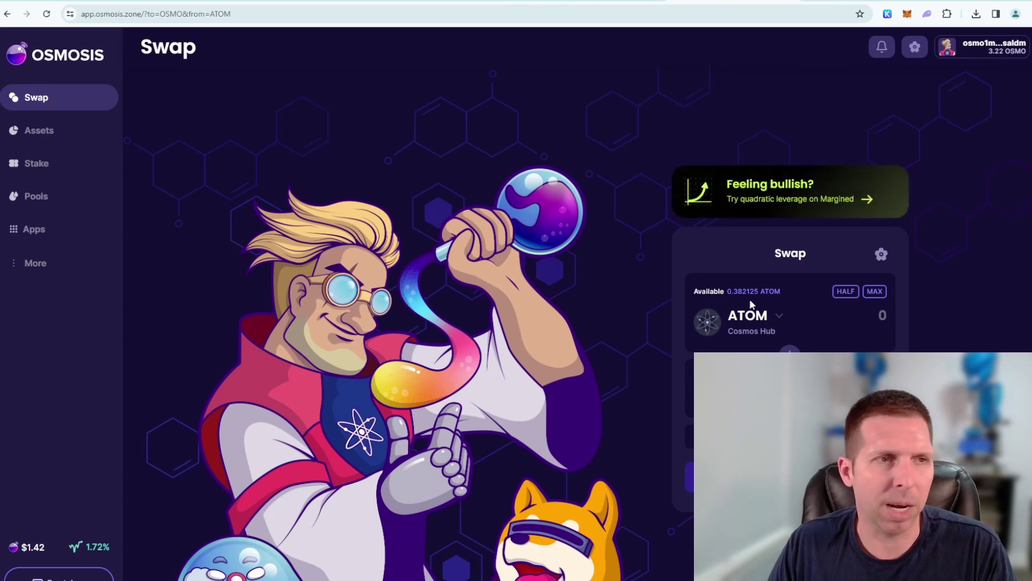
# Start a deposit on the assets page and choose ATOM from Cosmos Hub as the asset.
pyautogui.click(39, 131)
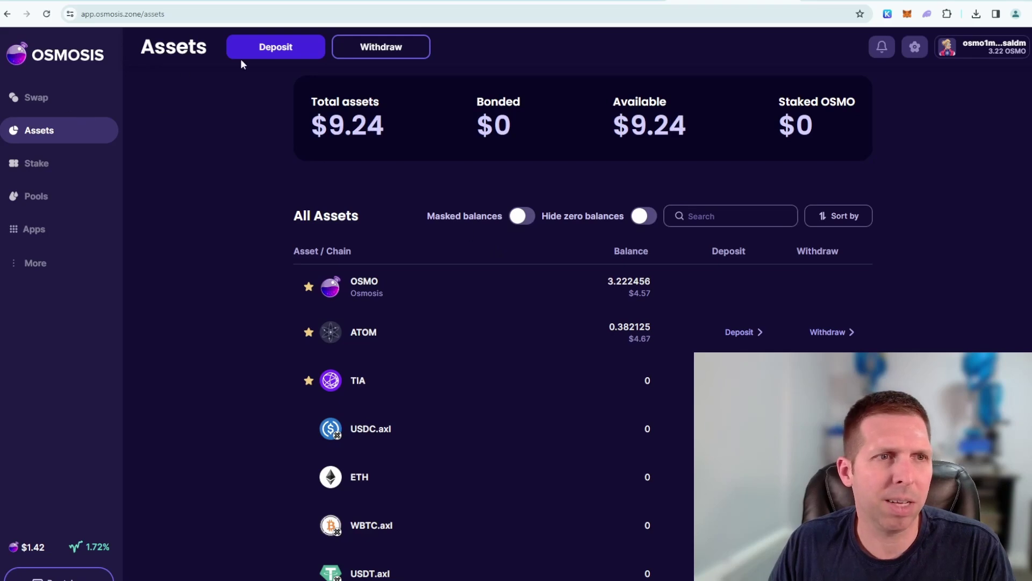
pyautogui.click(278, 51)
pyautogui.click(445, 305)
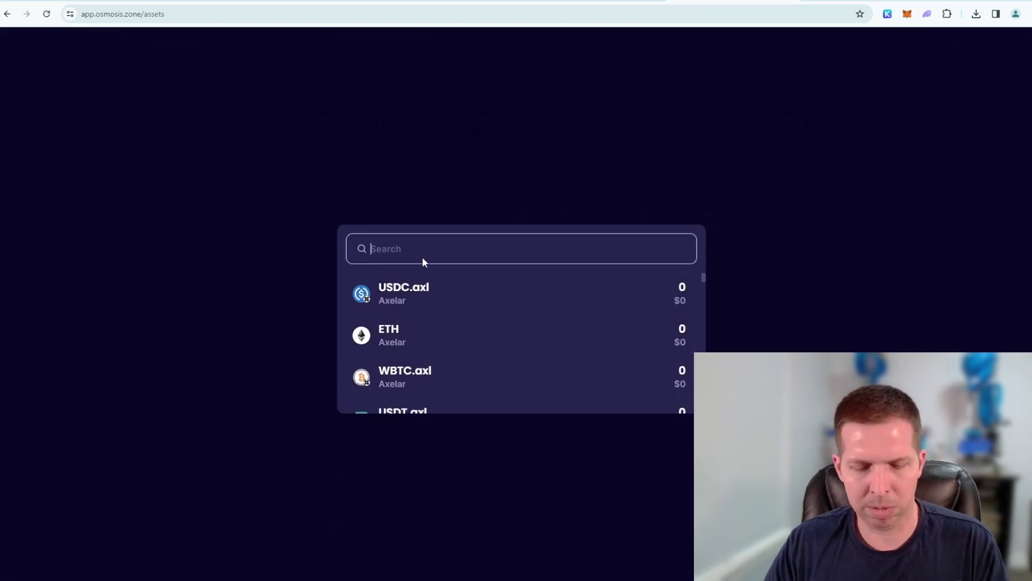
pyautogui.write('atom')
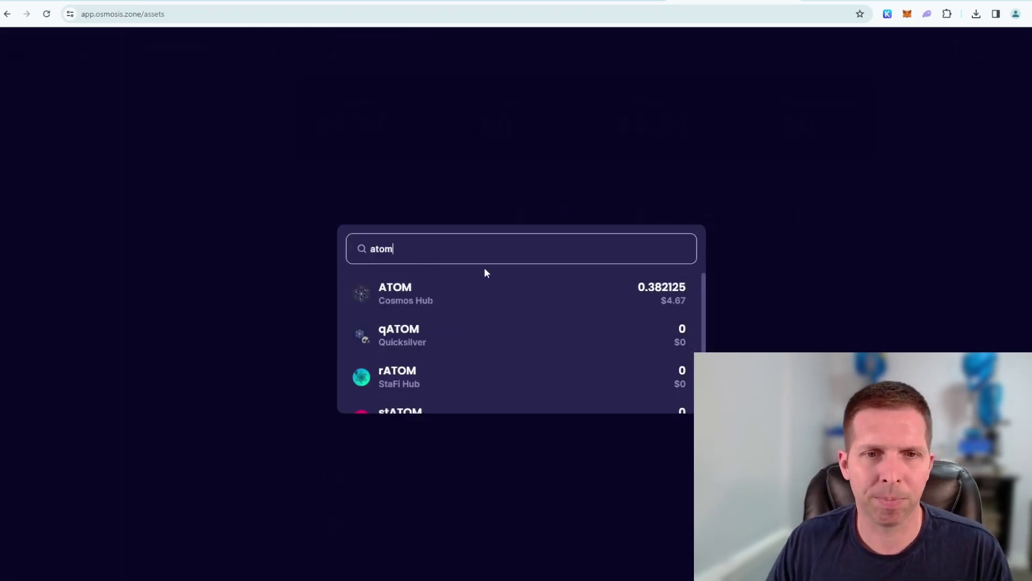
pyautogui.click(490, 299)
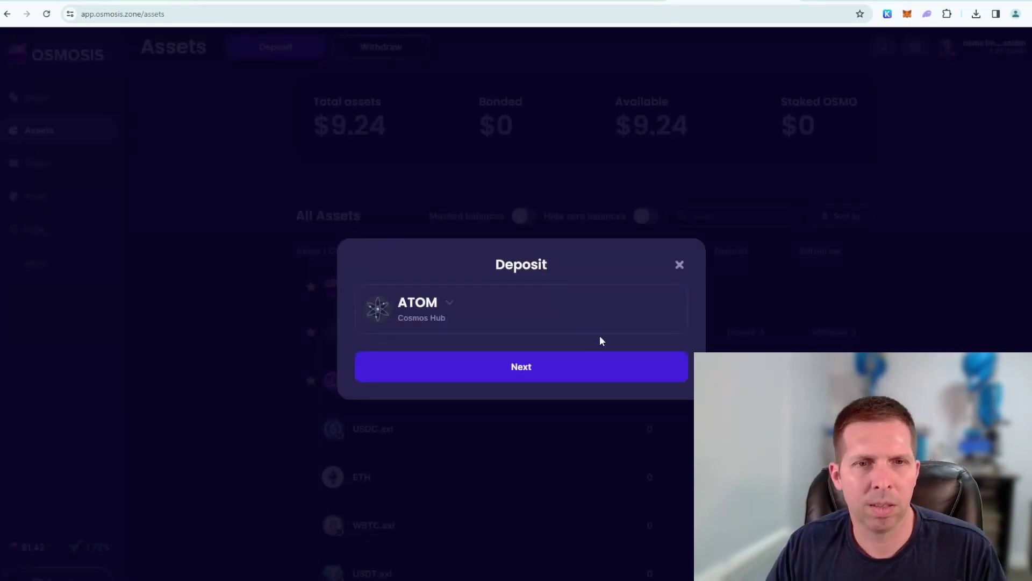
pyautogui.click(538, 374)
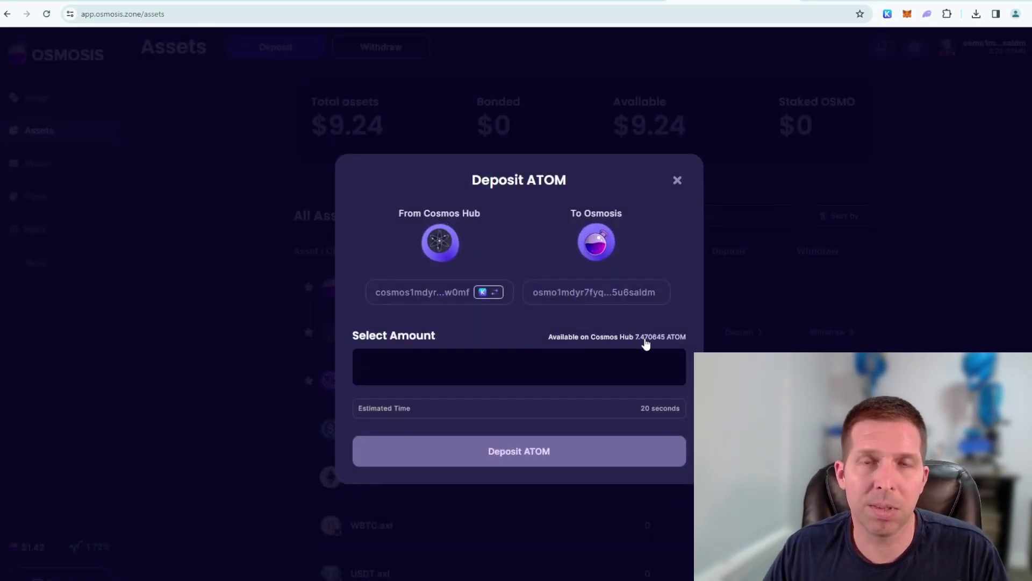
# Deposit 0.5 ATOM from Cosmos Hub to Osmosis and approve the IBC transfer in the Keplr wallet.
pyautogui.click(602, 367)
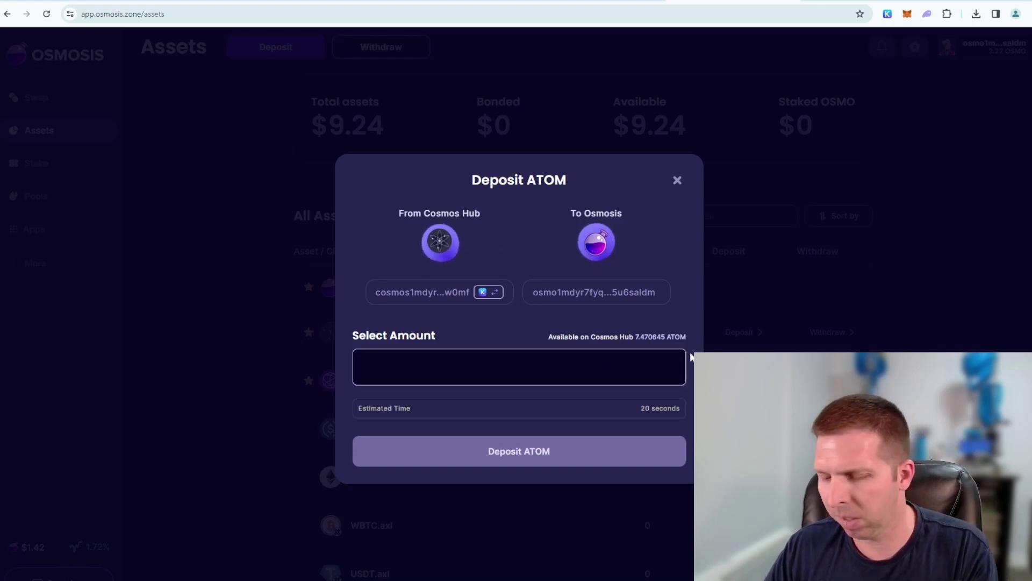
pyautogui.write('0.5')
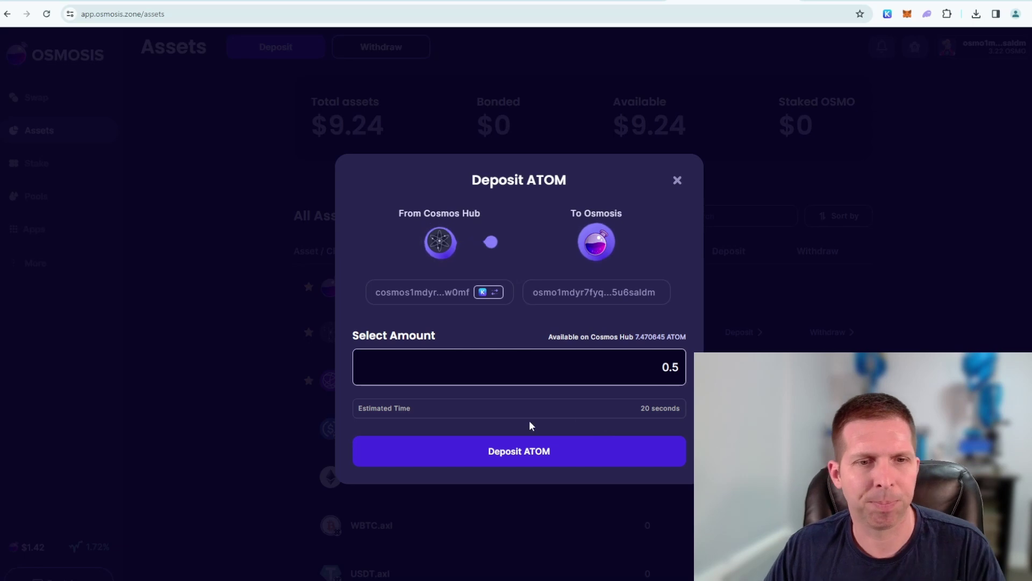
pyautogui.click(529, 452)
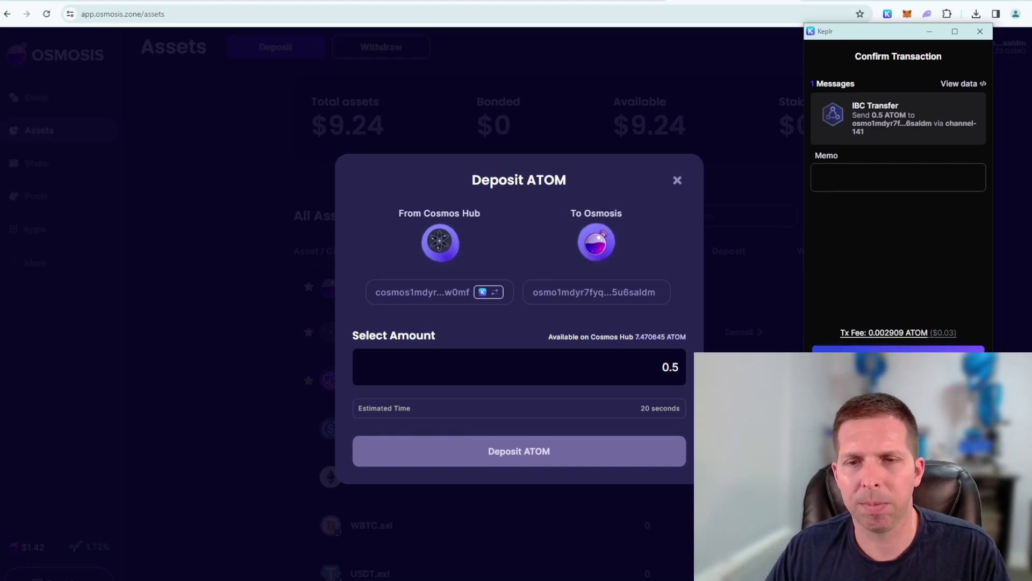
pyautogui.click(879, 350)
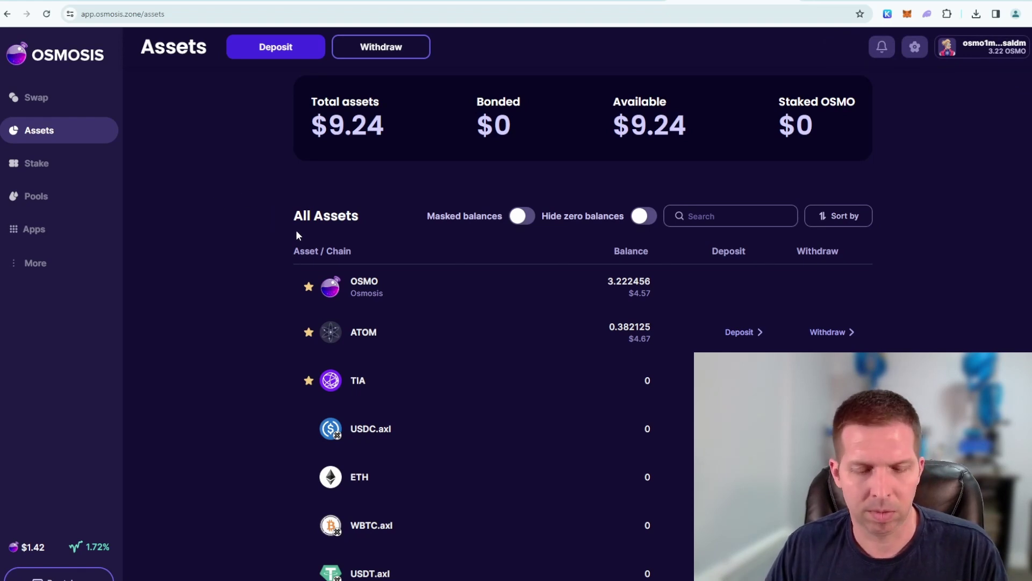
# Check the ATOM balance on the swap and assets pages, ending on the swap page.
pyautogui.click(49, 100)
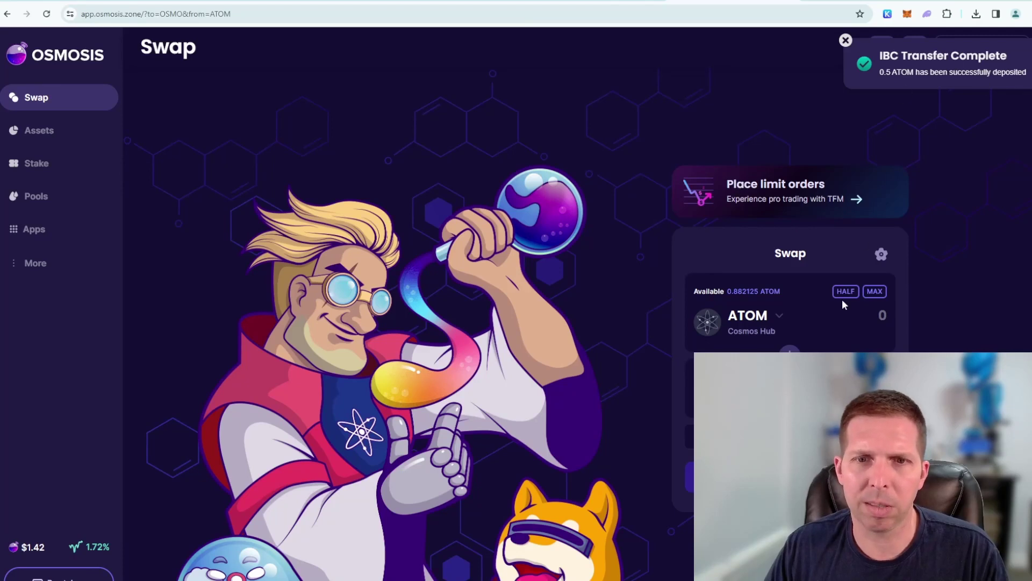
pyautogui.click(34, 133)
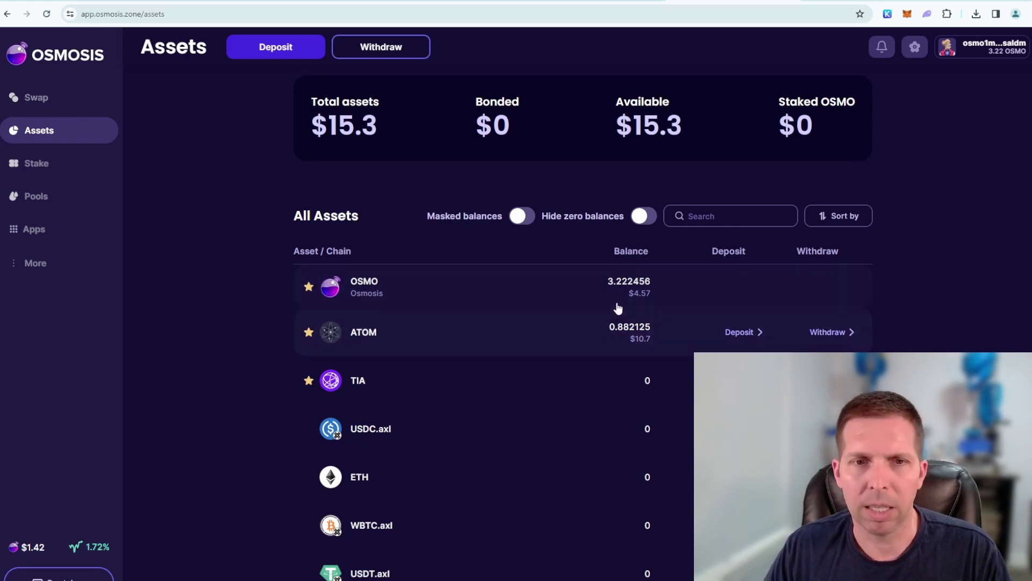
pyautogui.click(34, 97)
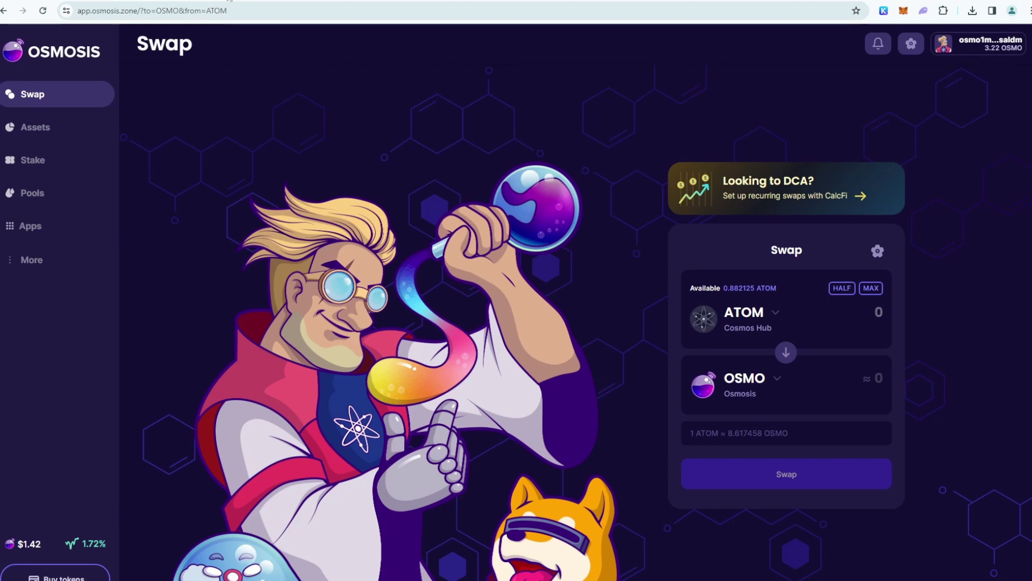
# Switch to CoinMarketCap, copy Chihuahua's Osmosis contract address, and return to the Osmosis swap page.
pyautogui.click(245, 1)
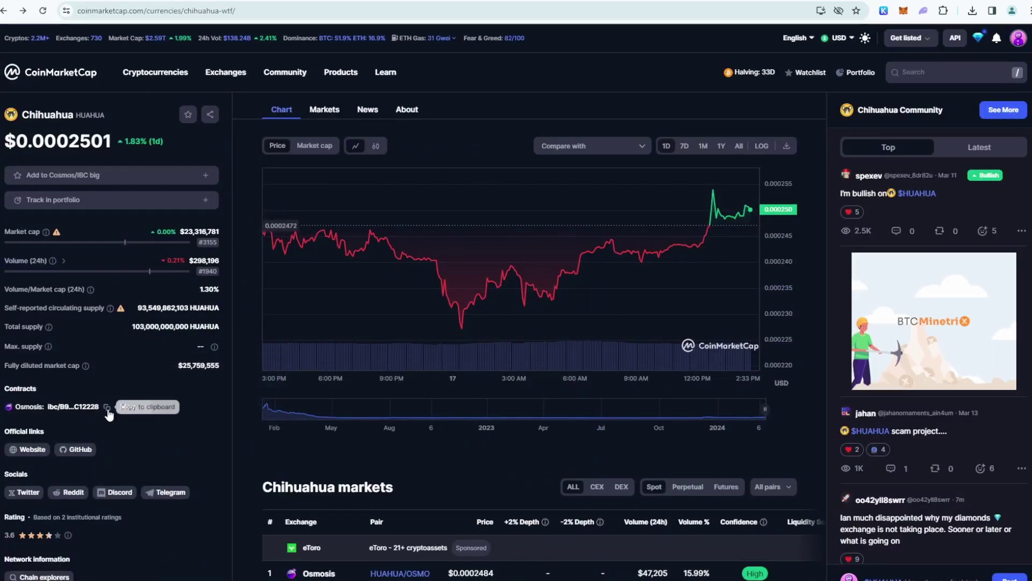
pyautogui.click(108, 408)
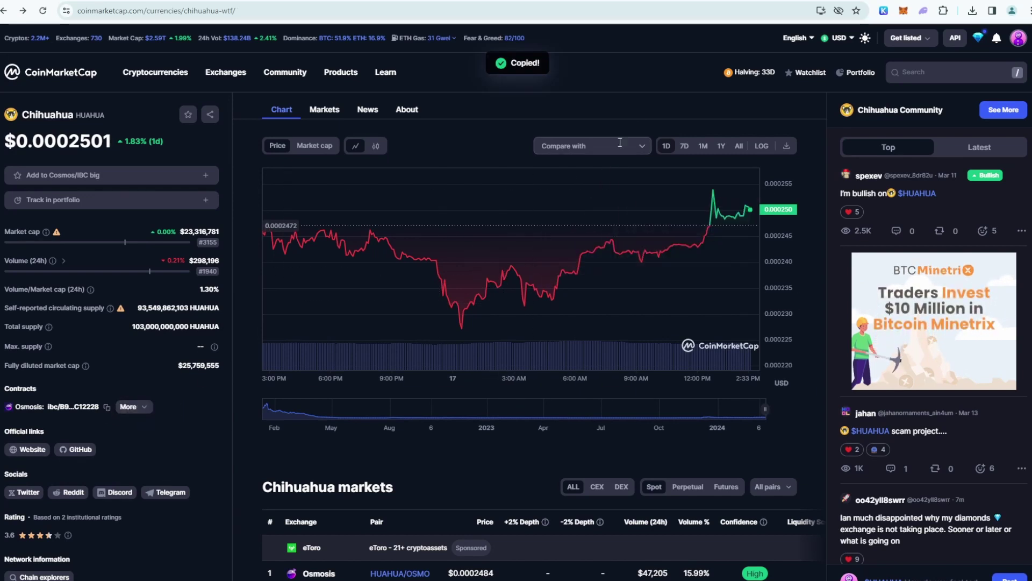
pyautogui.click(711, 1)
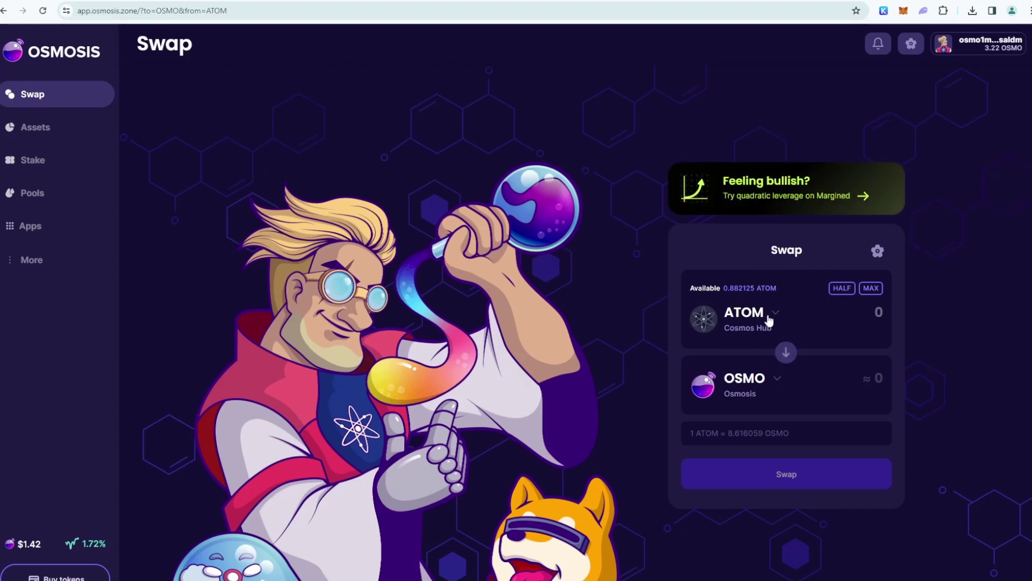
# Choose HUAHUA as the token to receive, verifying it with the copied contract address, and enter 0.5 ATOM to swap.
pyautogui.click(769, 383)
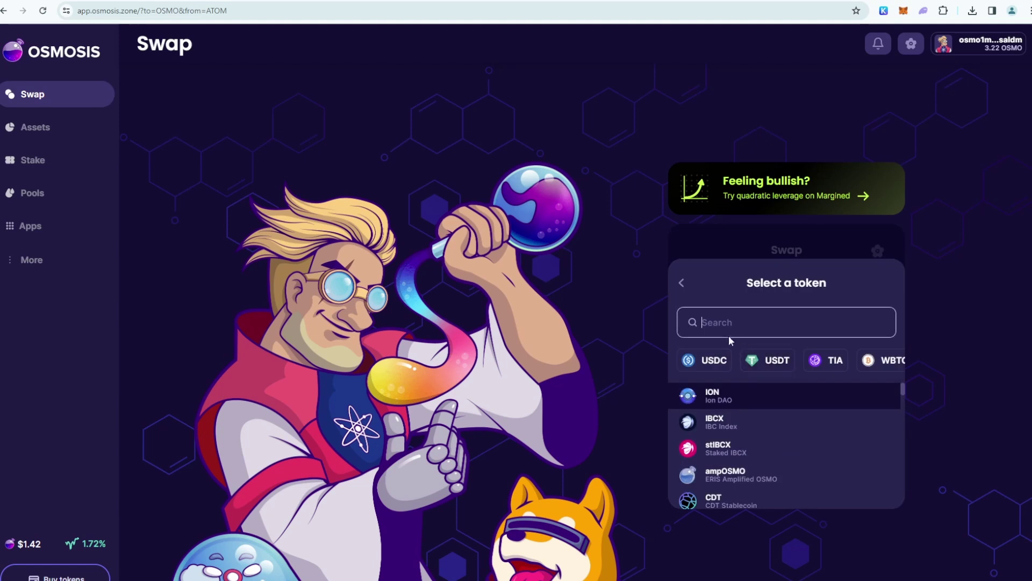
pyautogui.write('huahua')
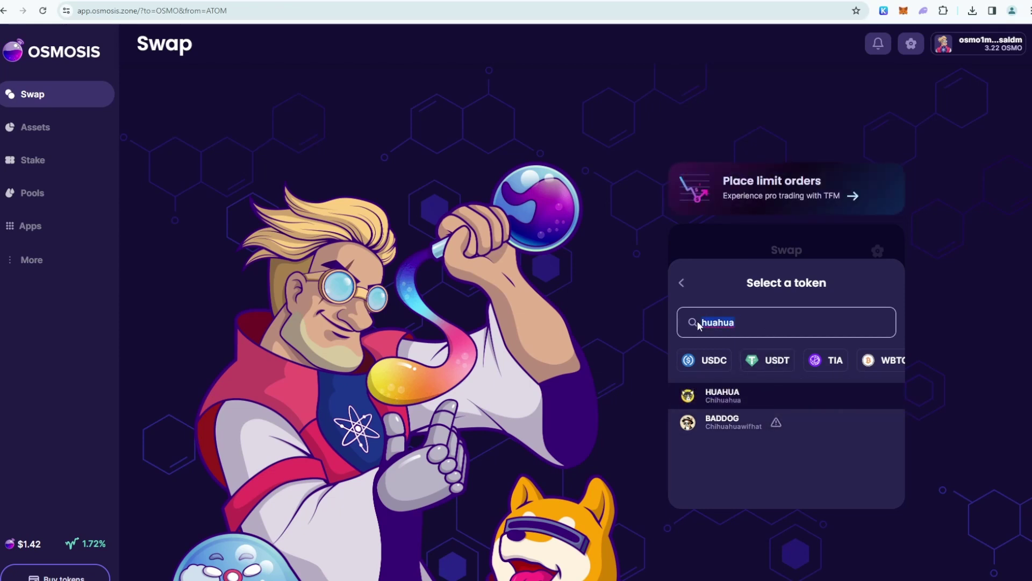
pyautogui.hotkey('ctrl', 'v')
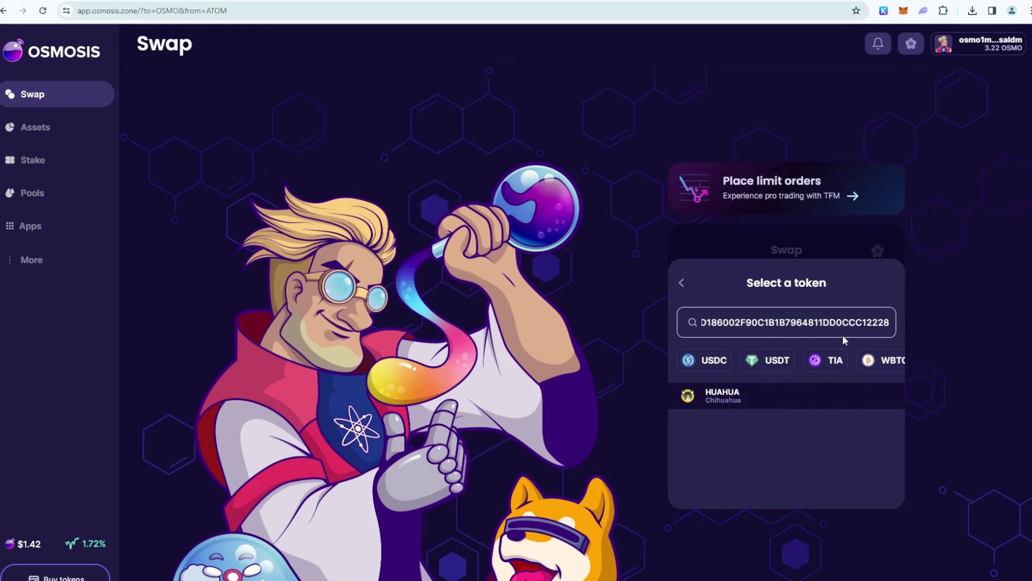
pyautogui.click(725, 397)
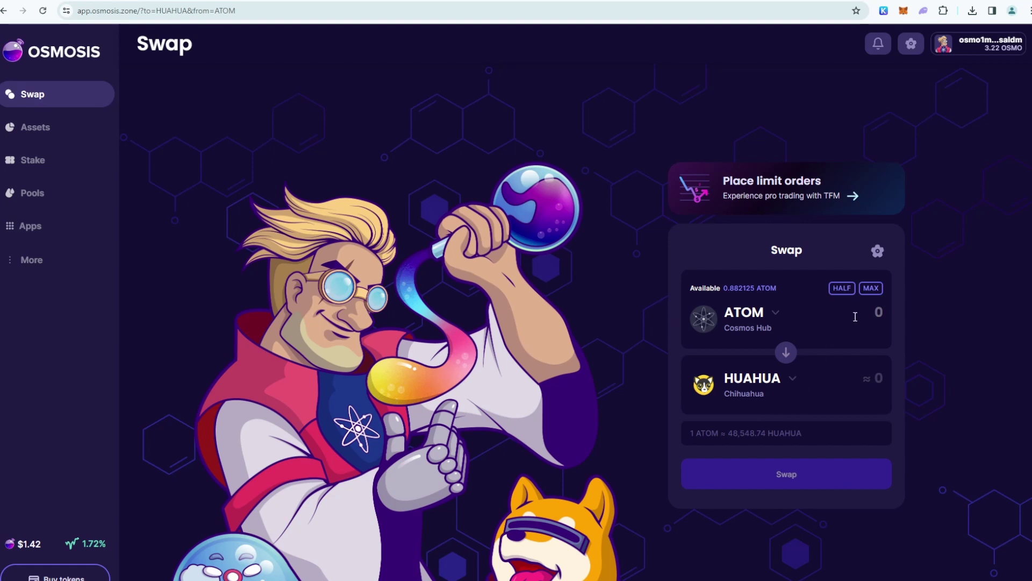
pyautogui.write('0.5')
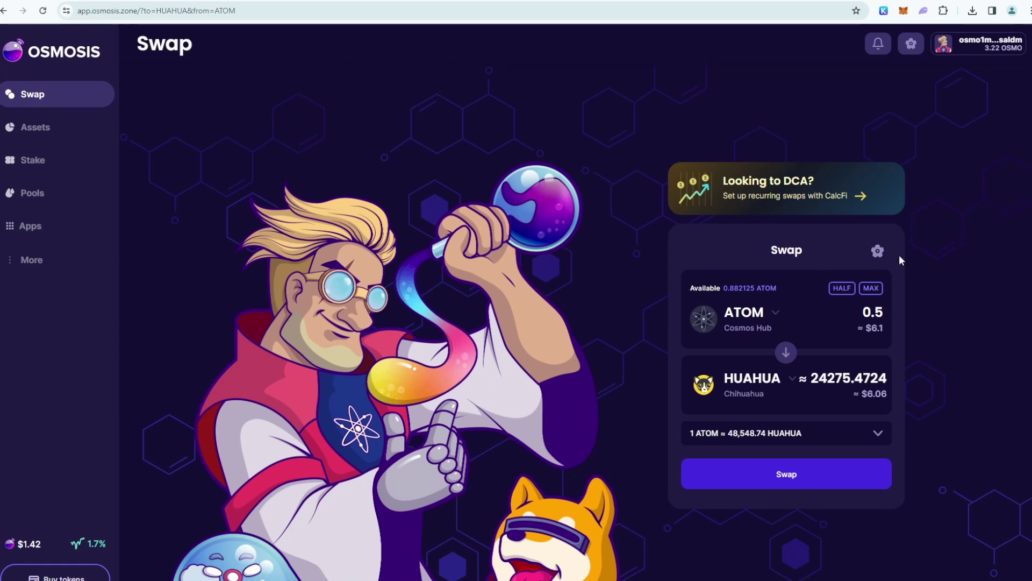
# Review the slippage tolerance options in the swap's transaction settings without changing them.
pyautogui.click(877, 253)
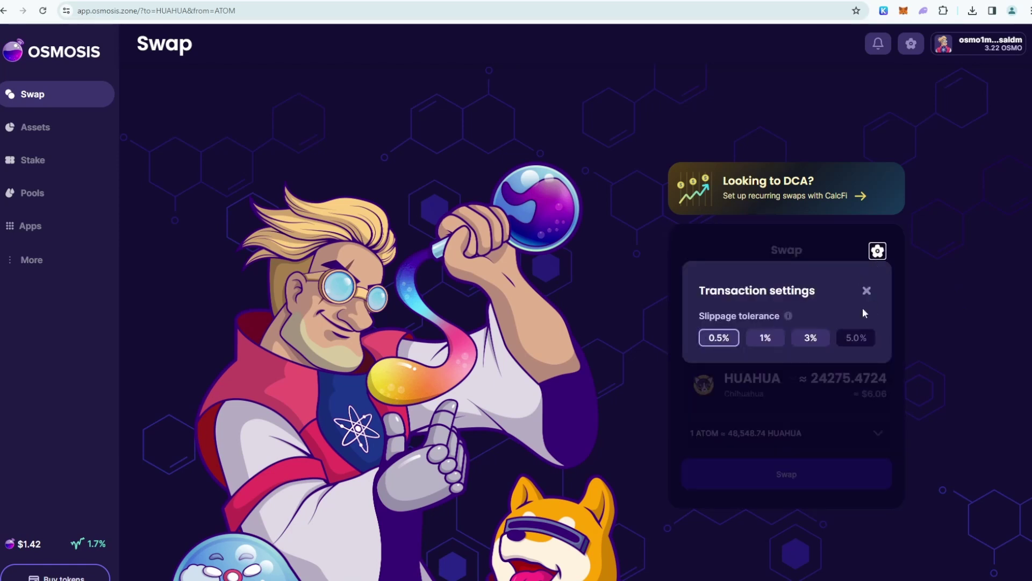
pyautogui.click(959, 325)
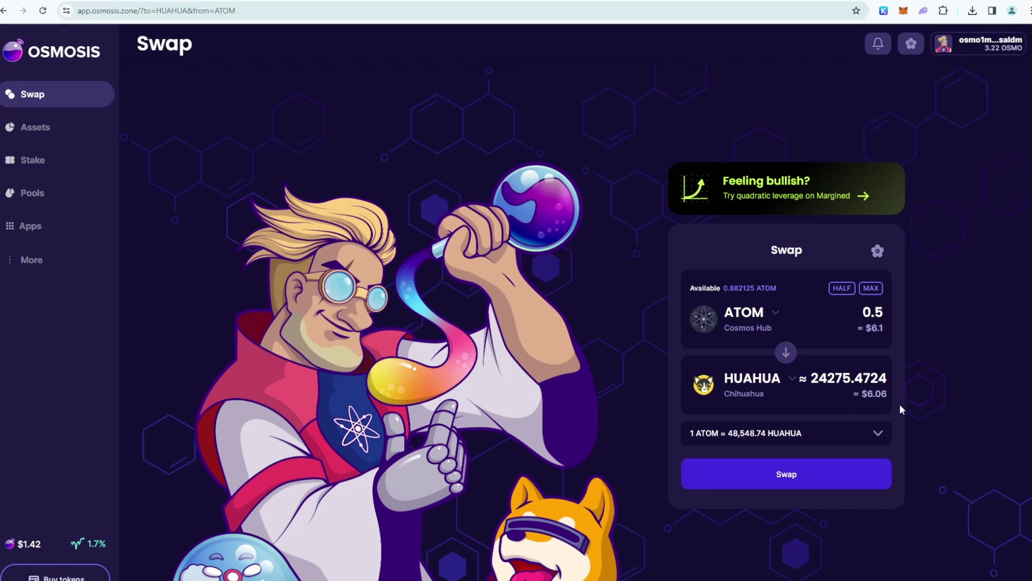
pyautogui.click(877, 251)
pyautogui.click(949, 342)
pyautogui.click(876, 252)
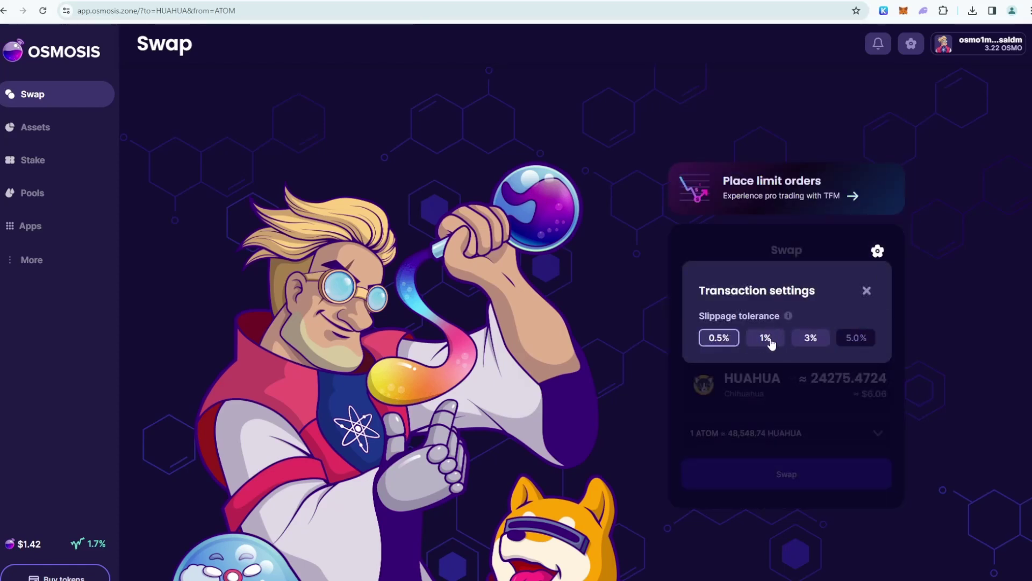
pyautogui.click(945, 301)
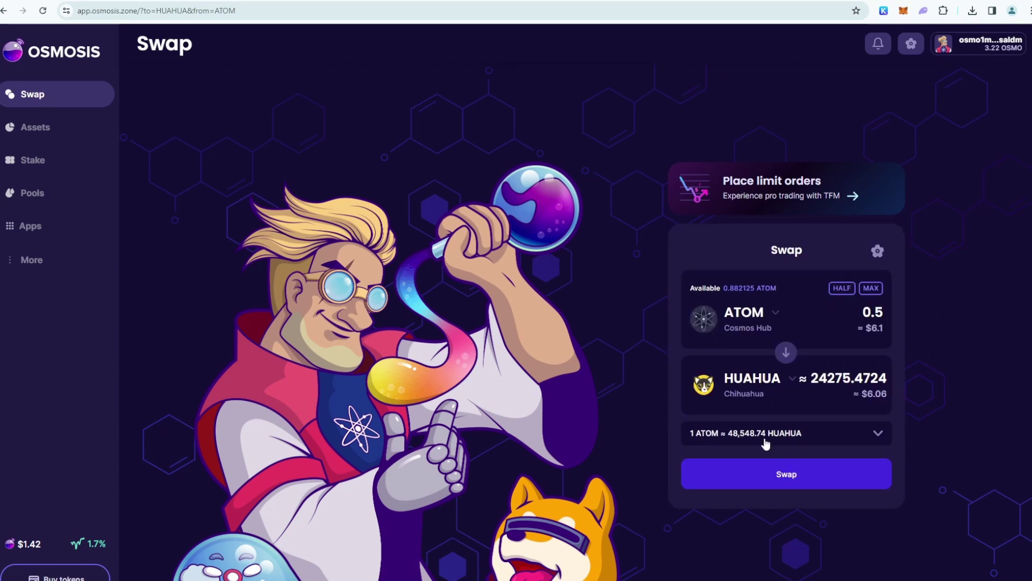
# Examine the swap's price impact, fees, expected output and minimum received, and show the route taken.
pyautogui.click(874, 436)
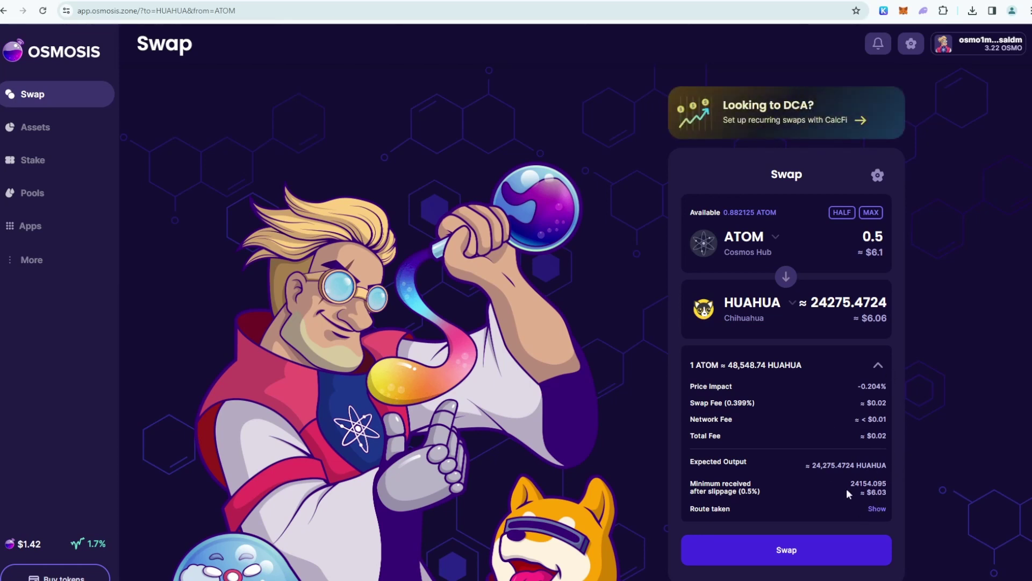
pyautogui.click(878, 367)
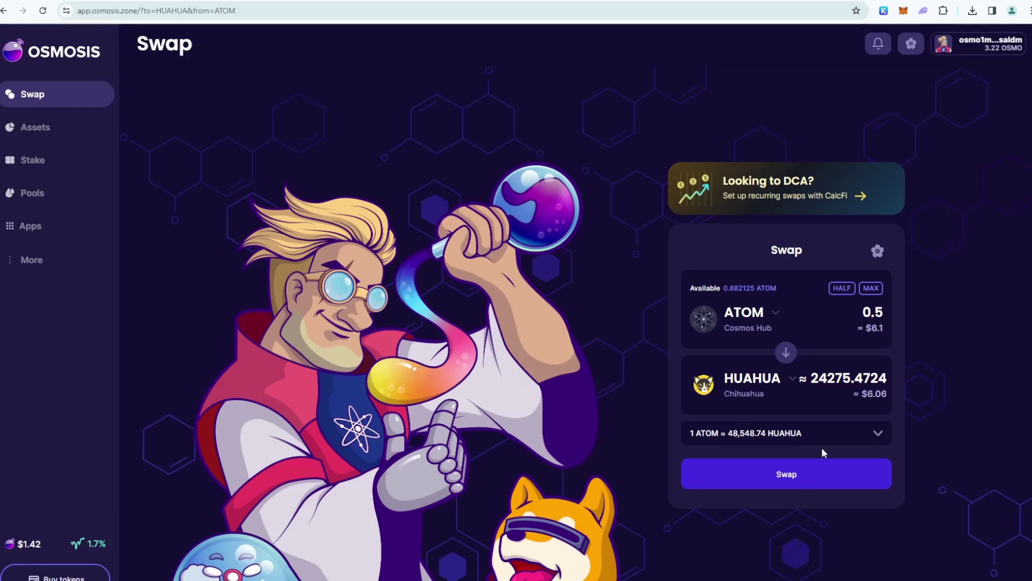
pyautogui.click(878, 436)
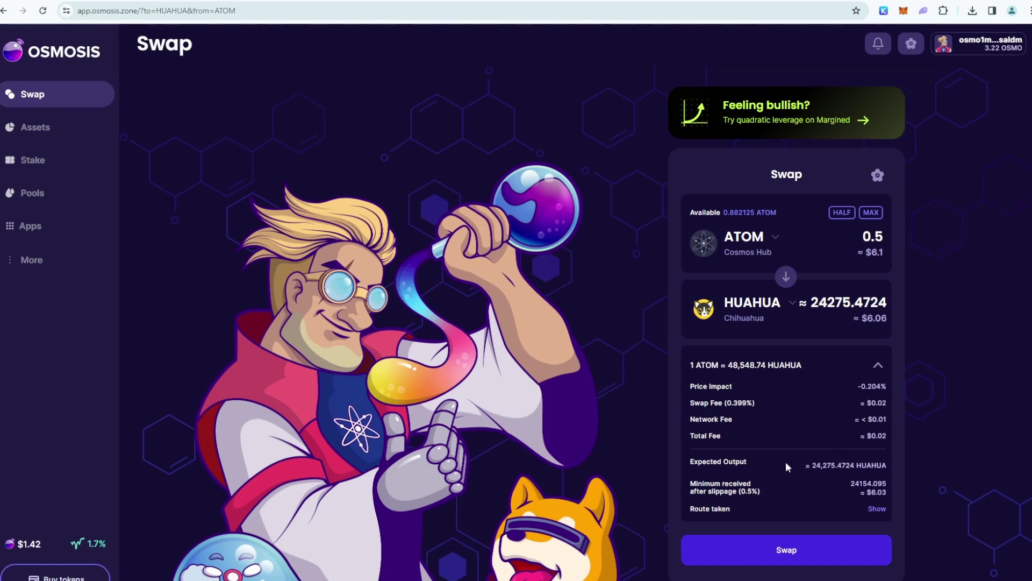
pyautogui.click(877, 510)
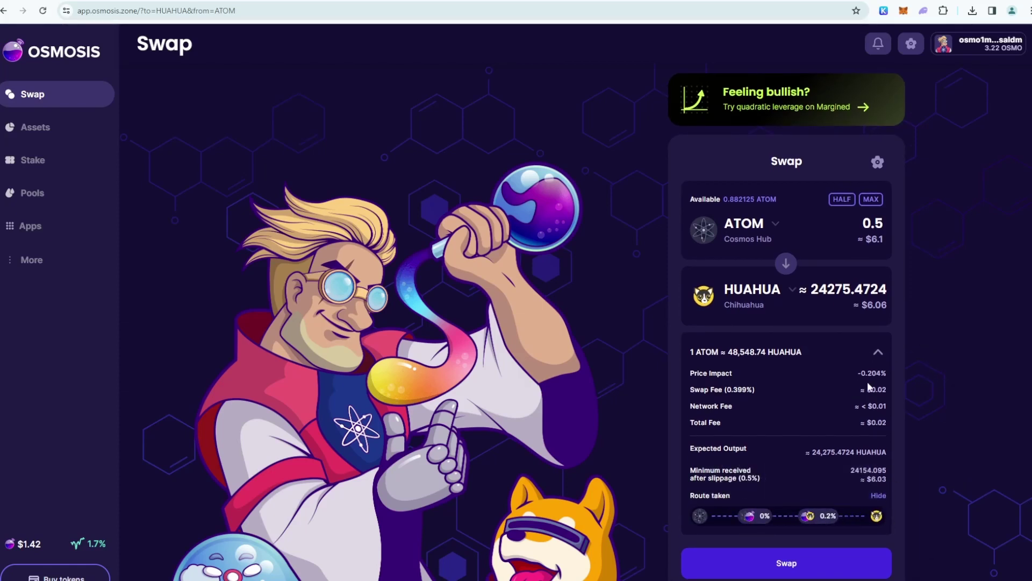
# Submit the ATOM to HUAHUA swap and inspect the fee options in the Keplr transaction confirmation.
pyautogui.click(819, 566)
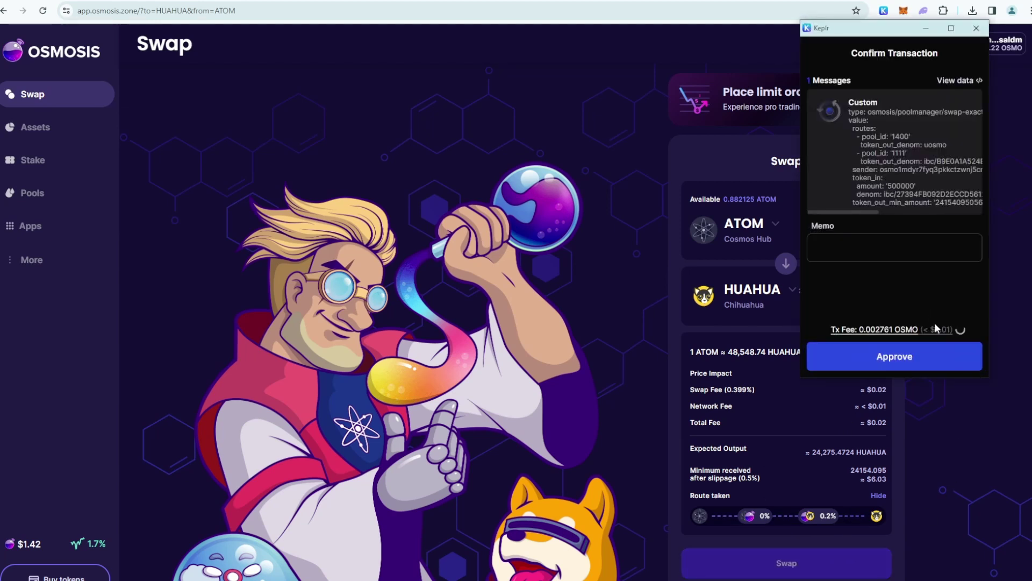
pyautogui.click(935, 332)
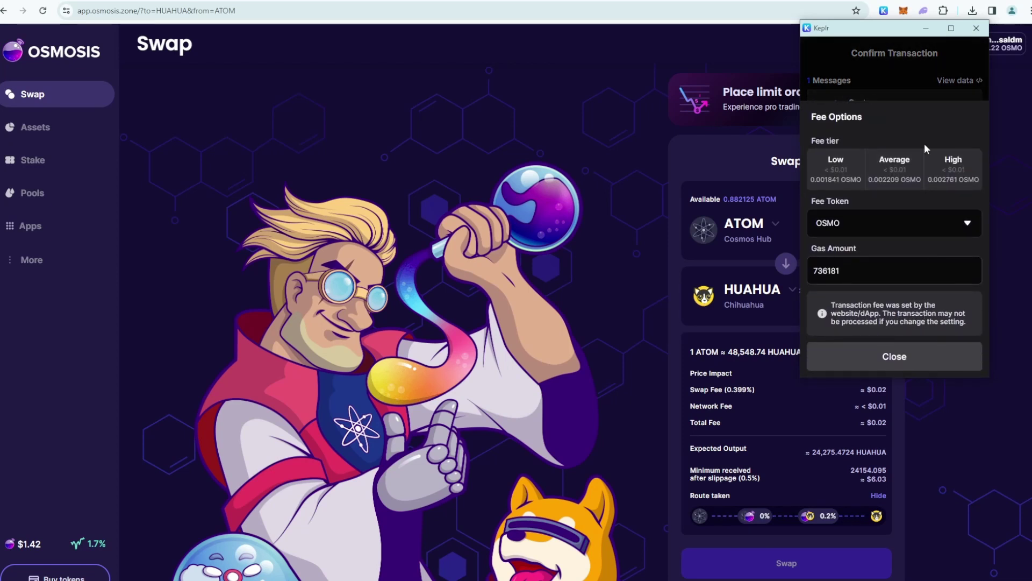
pyautogui.click(912, 89)
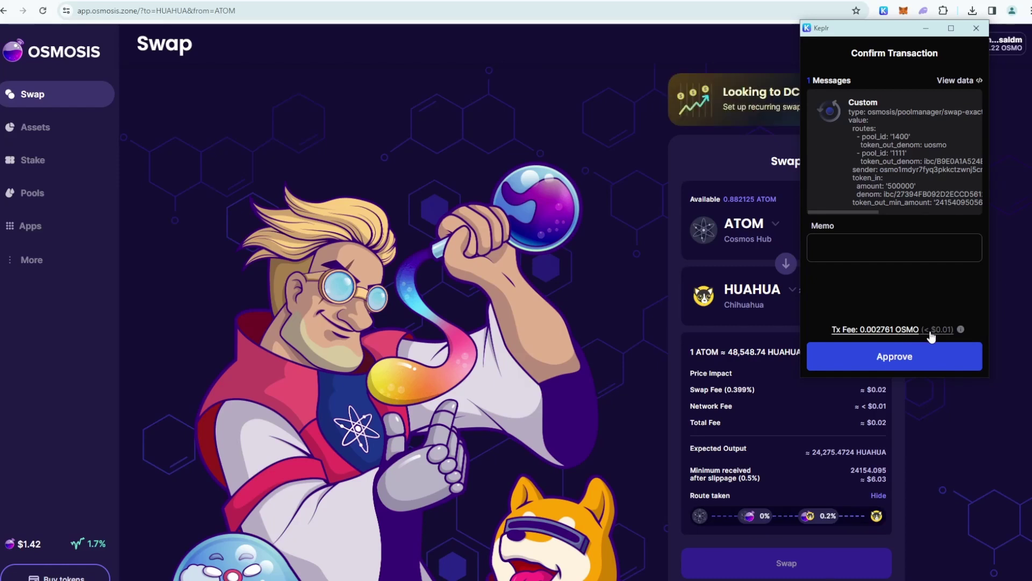
# Try ATOM (Cosmos Hub/channel-0) as the transaction's fee token and set the fee token back to OSMO.
pyautogui.click(932, 332)
pyautogui.click(967, 233)
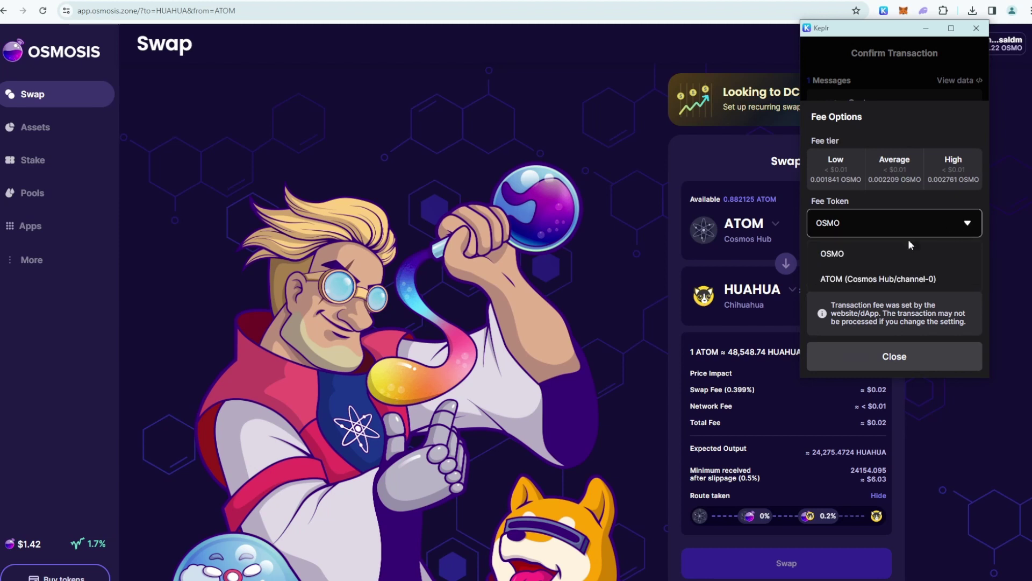
pyautogui.click(894, 279)
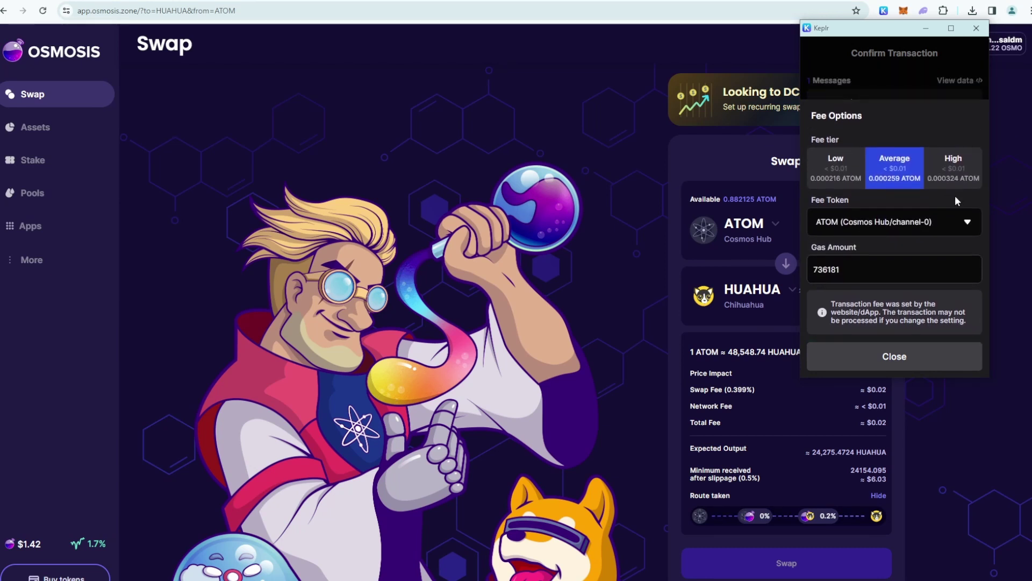
pyautogui.click(967, 228)
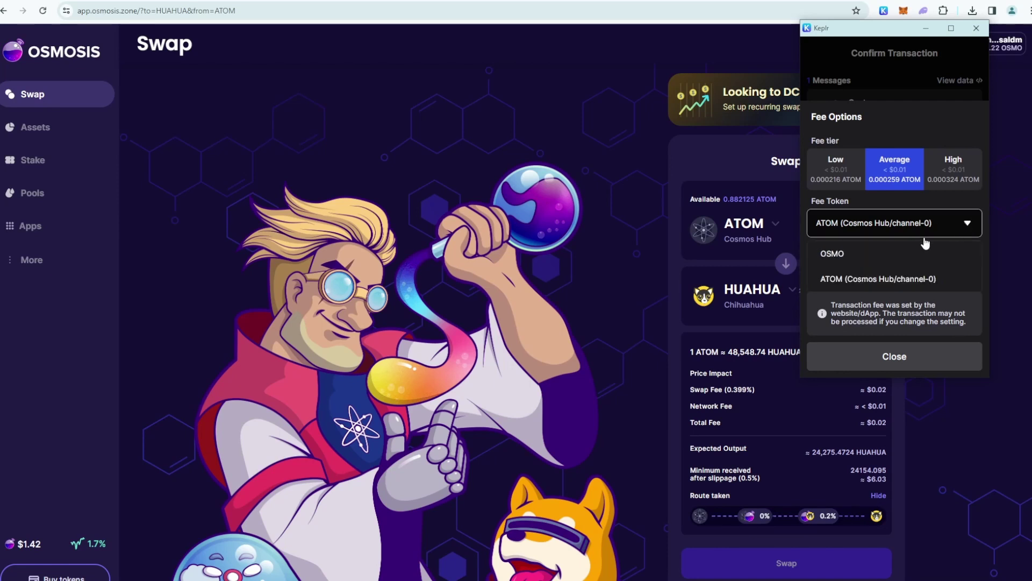
pyautogui.click(863, 263)
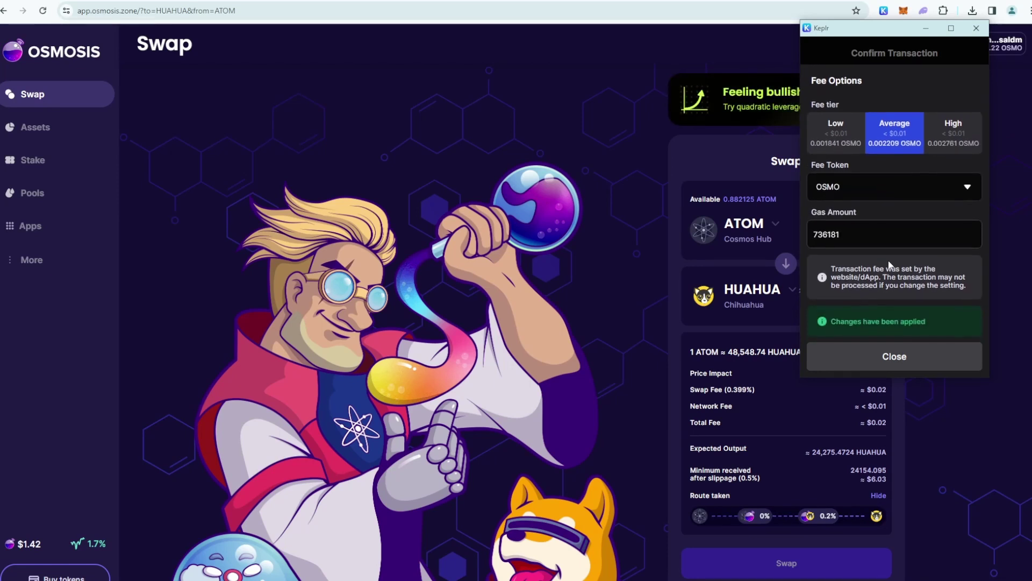
# Close the fee options and approve the ATOM to HUAHUA swap transaction in Keplr.
pyautogui.click(895, 358)
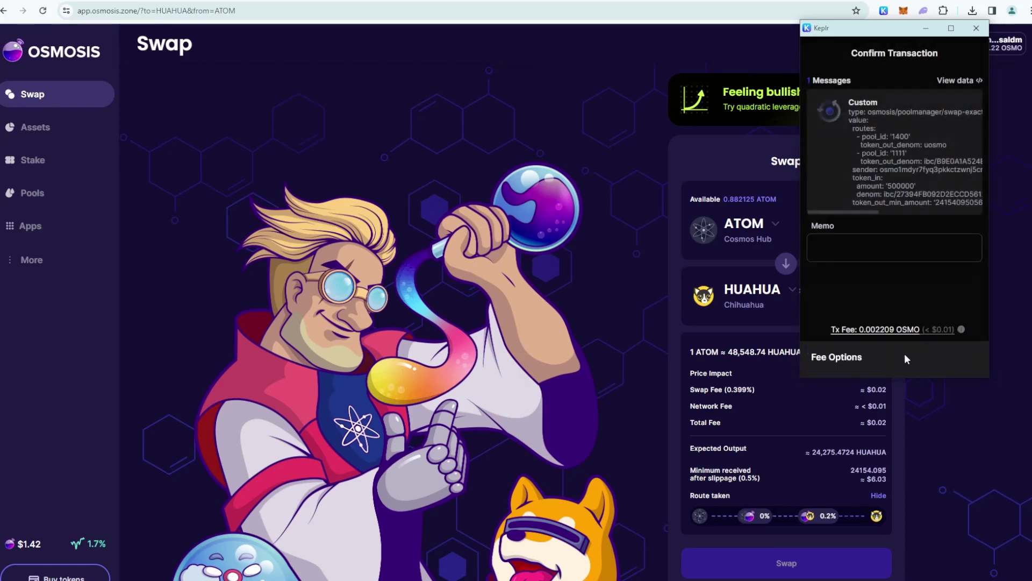
pyautogui.click(882, 370)
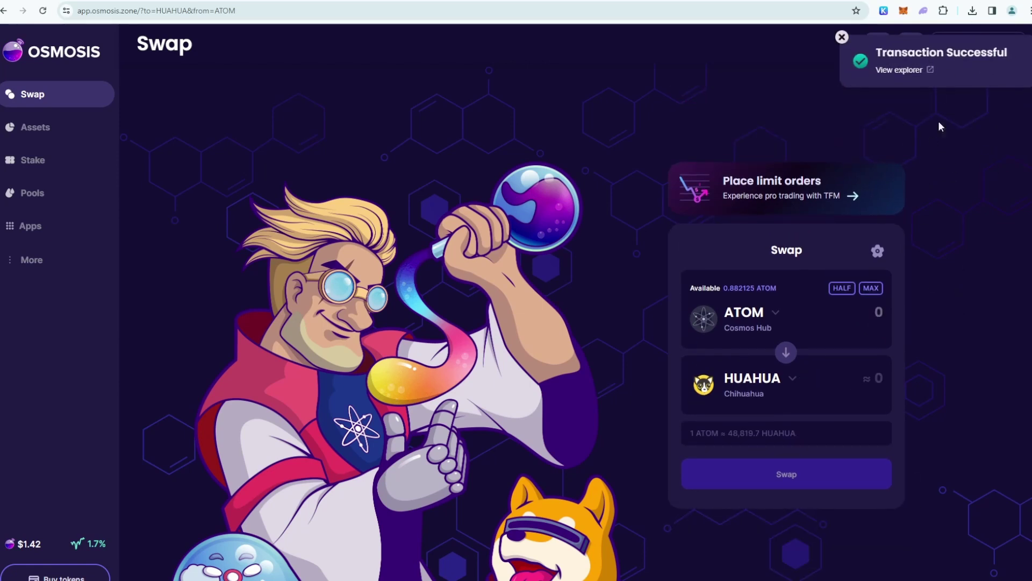
pyautogui.click(883, 12)
pyautogui.click(912, 102)
# Start a HUAHUA withdrawal from the Osmosis assets to Chihuahua for the full available 24265.917456 HUAHUA.
pyautogui.click(33, 130)
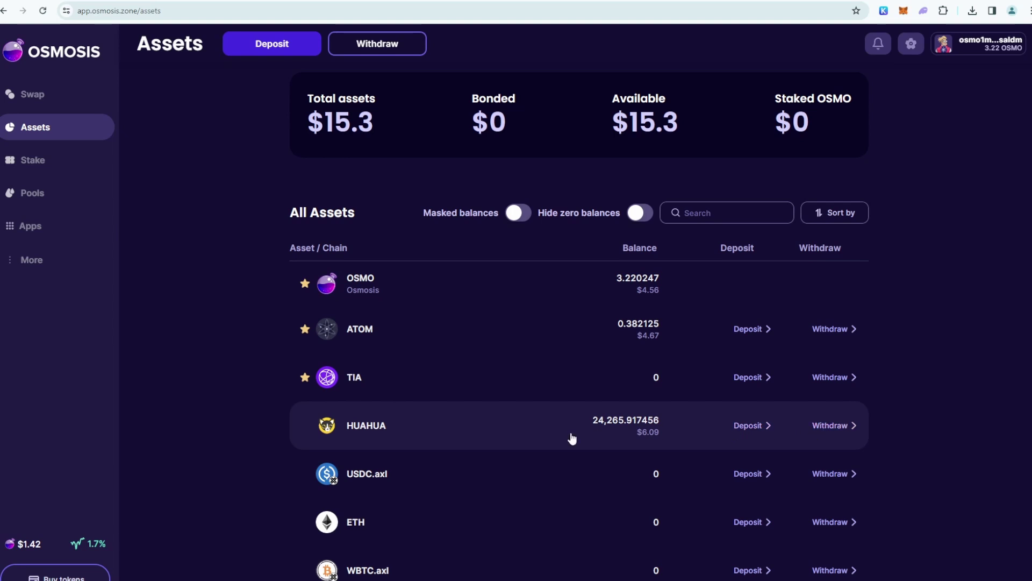
pyautogui.click(839, 429)
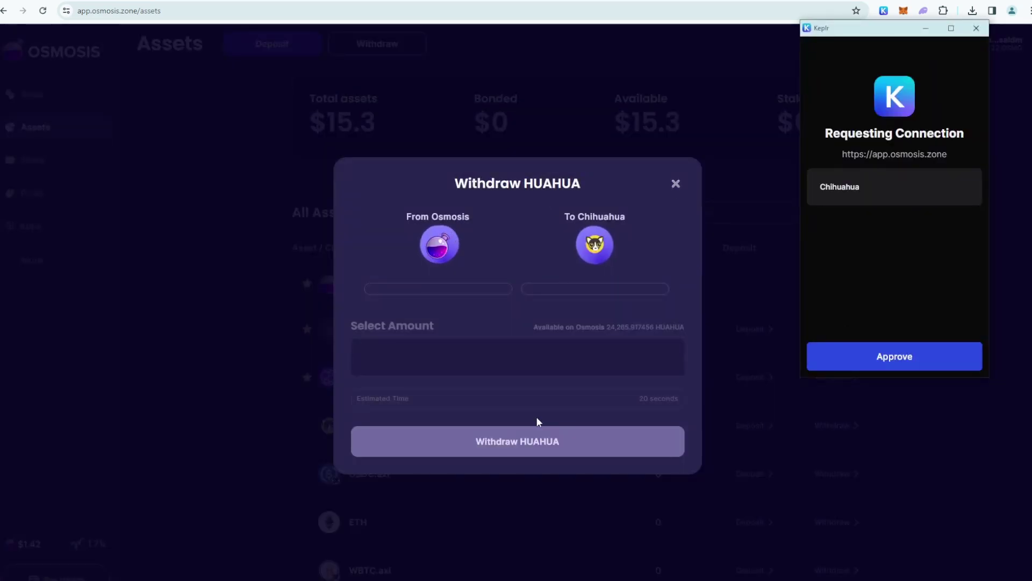
pyautogui.click(613, 329)
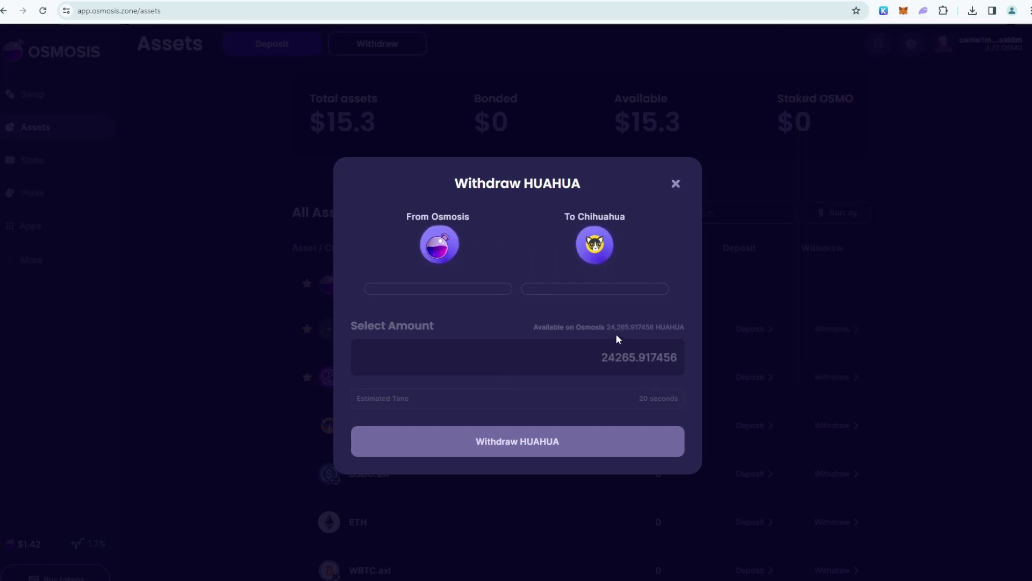
# Approve Keplr's connection to the Chihuahua chain, submit the HUAHUA withdrawal and approve its IBC transfer.
pyautogui.click(564, 441)
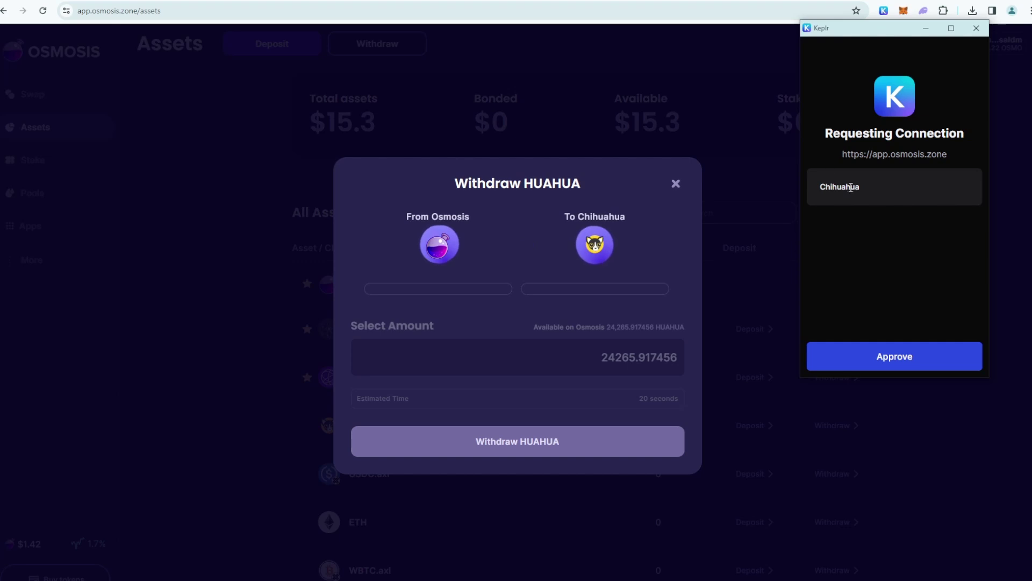
pyautogui.click(893, 358)
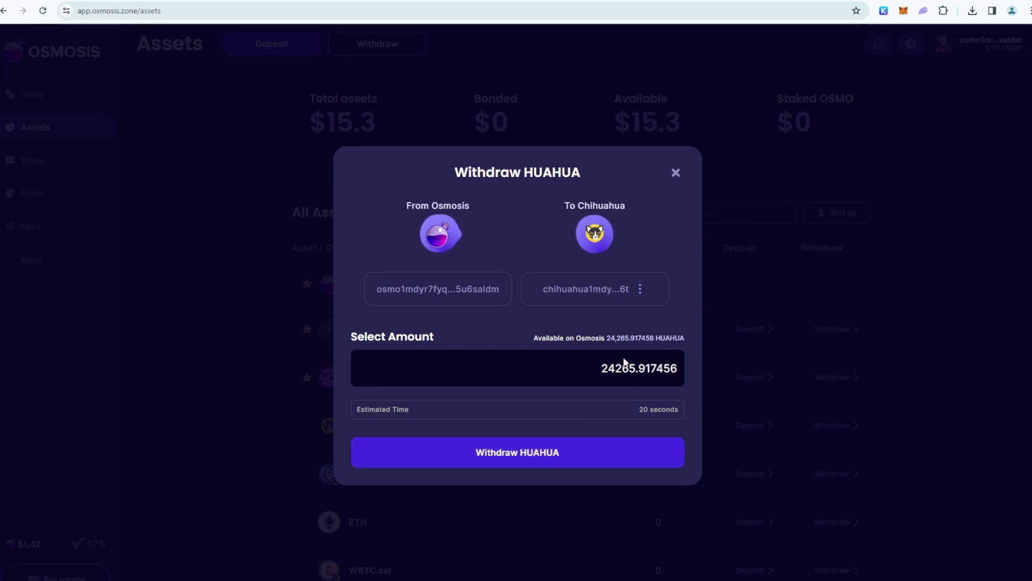
pyautogui.click(639, 441)
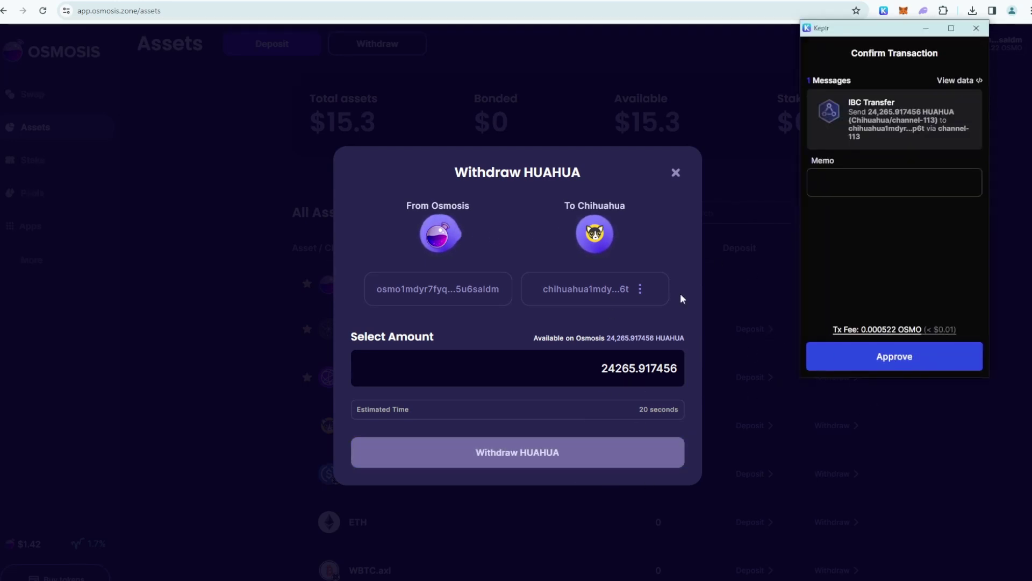
pyautogui.click(871, 366)
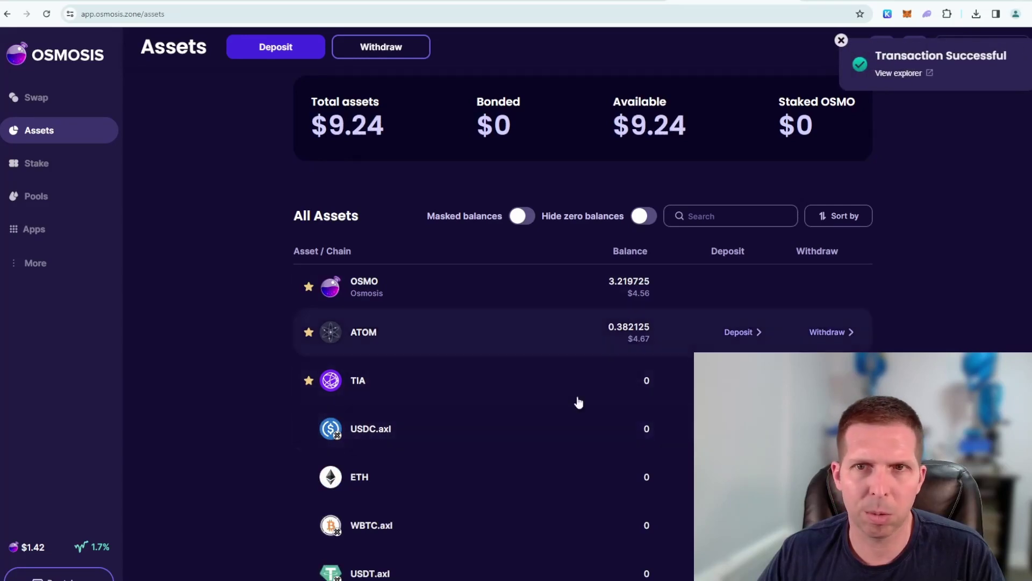
# Check the Keplr wallet's balances for the withdrawn HUAHUA.
pyautogui.click(888, 15)
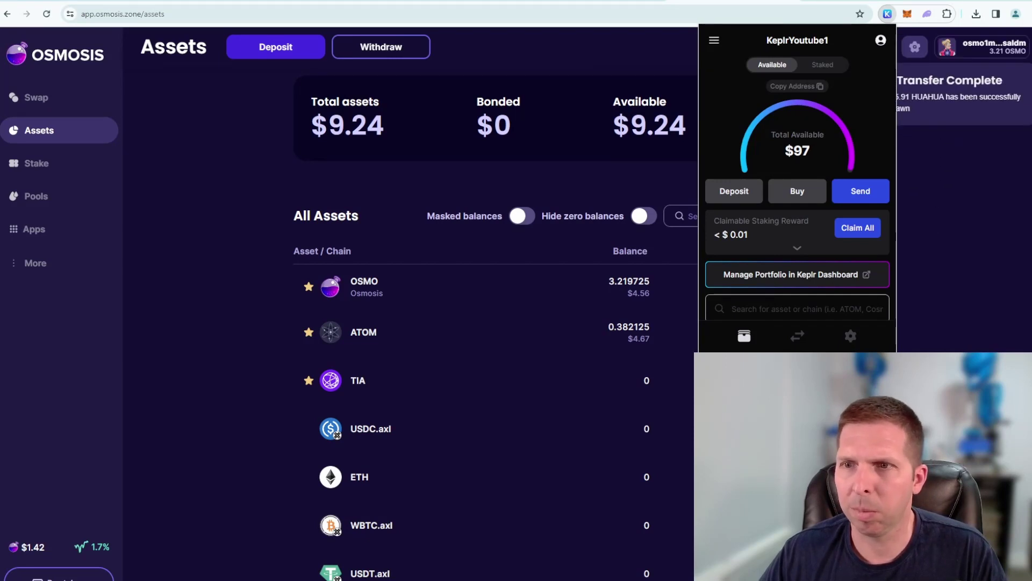
pyautogui.scroll(-5, 800, 172)
pyautogui.scroll(5, 797, 169)
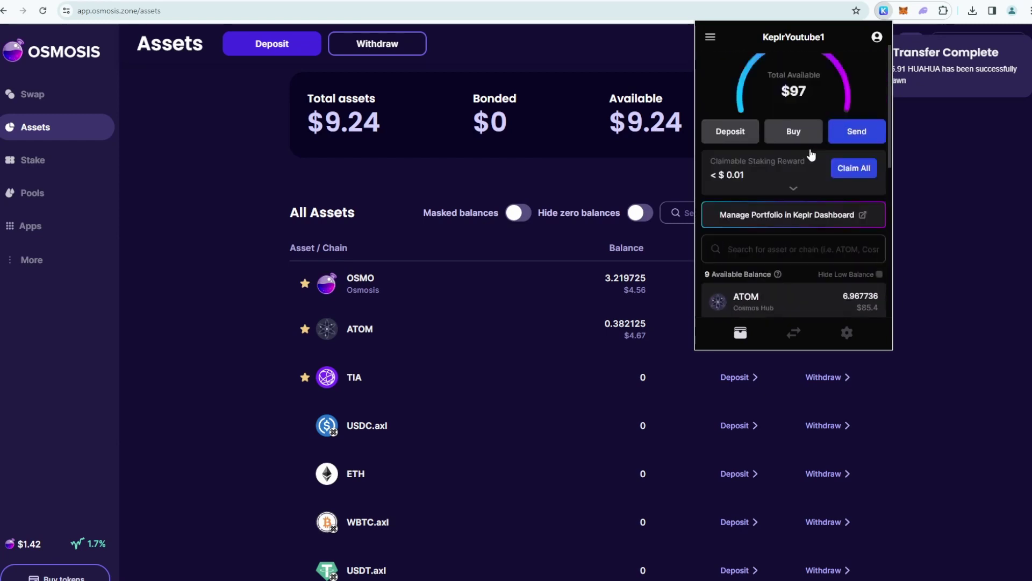
pyautogui.click(973, 206)
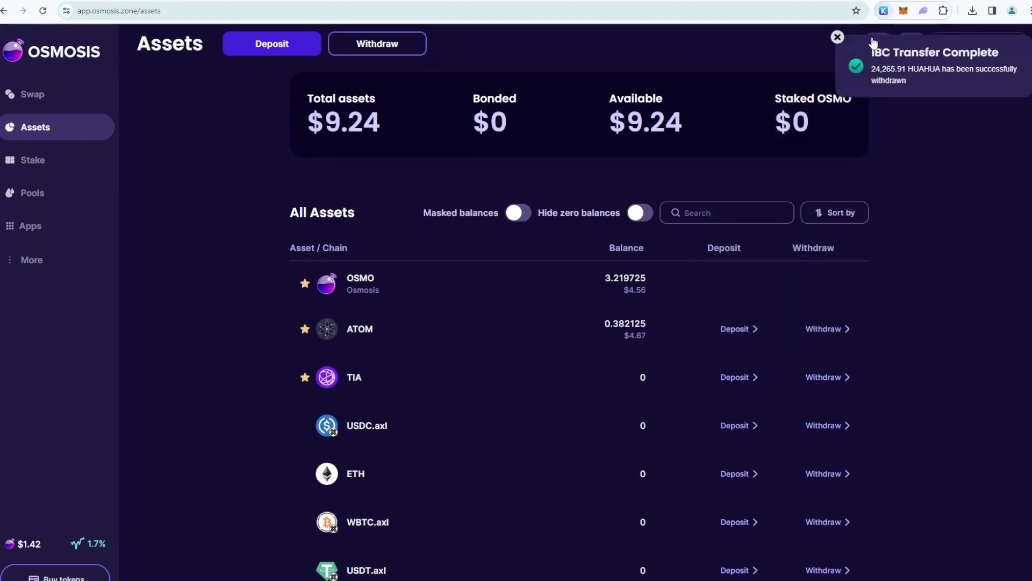
# Add the newly found Chihuahua chain to the Keplr wallet so its token is listed.
pyautogui.click(883, 12)
pyautogui.scroll(-6, 812, 196)
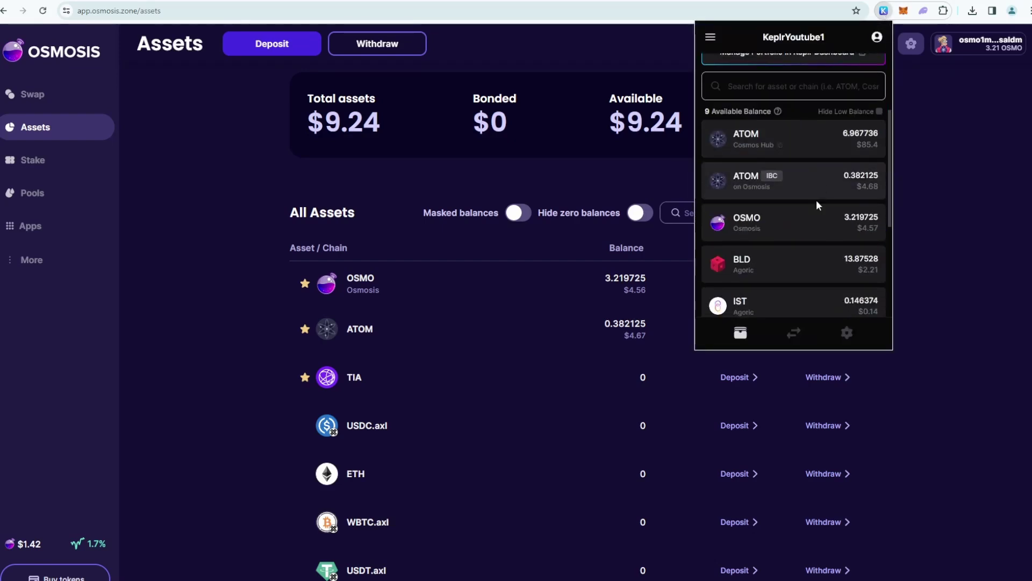
pyautogui.scroll(-2, 808, 199)
pyautogui.click(799, 291)
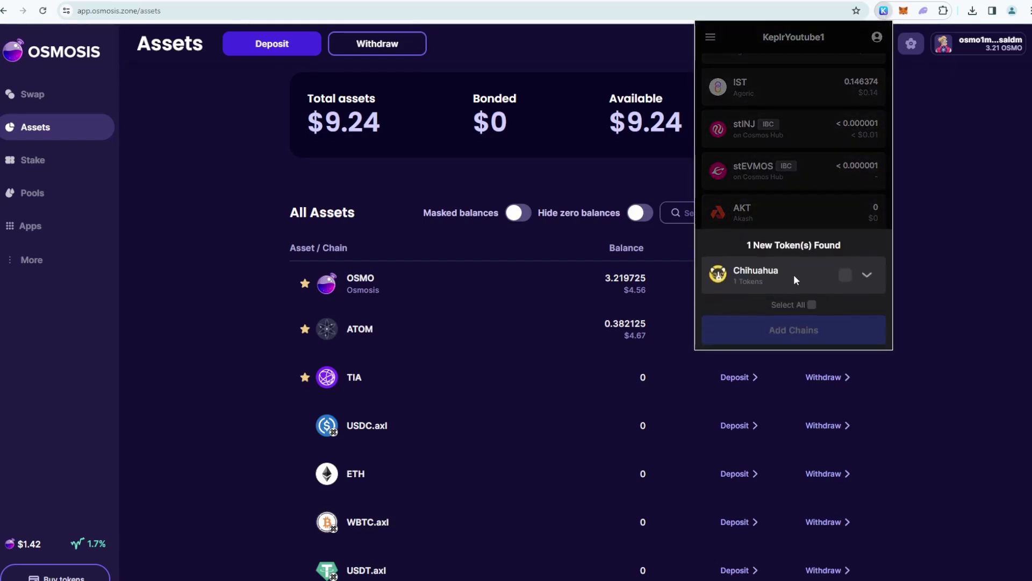
pyautogui.click(845, 275)
pyautogui.click(801, 337)
pyautogui.scroll(5, 801, 215)
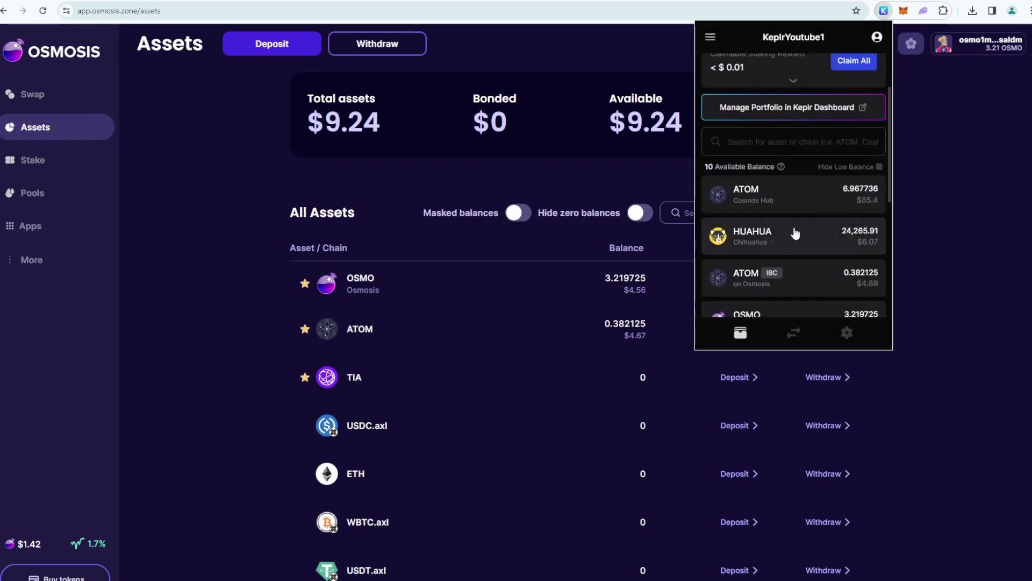
# Review the wallet's total and token balances, including HUAHUA, and close Keplr.
pyautogui.scroll(3, 801, 217)
pyautogui.scroll(-5, 796, 219)
pyautogui.scroll(3, 848, 260)
pyautogui.scroll(1, 848, 260)
pyautogui.click(946, 214)
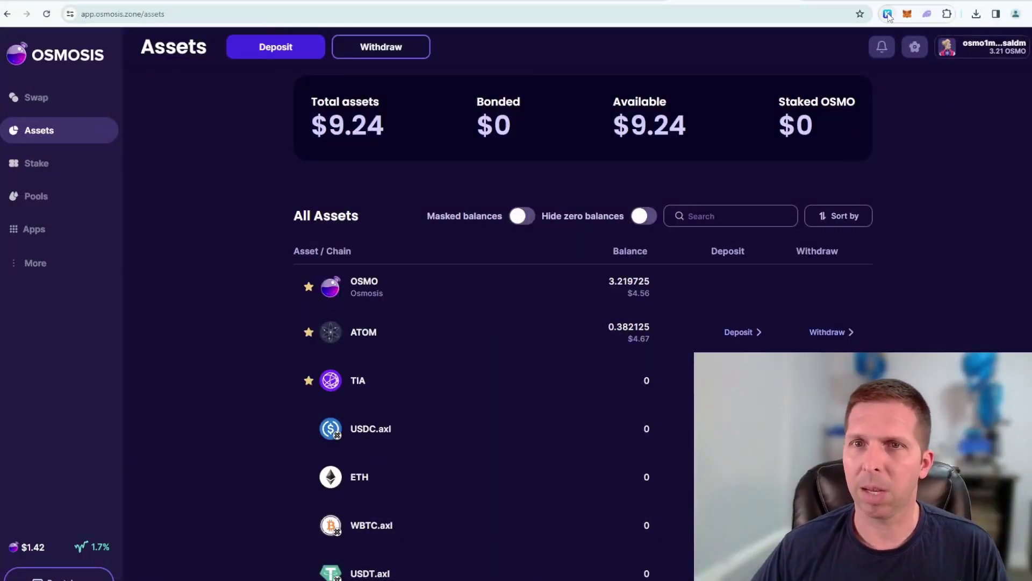
# Set up a swap inside Keplr from 0.5 ATOM on Cosmos Hub to HUAHUA on Chihuahua.
pyautogui.click(887, 14)
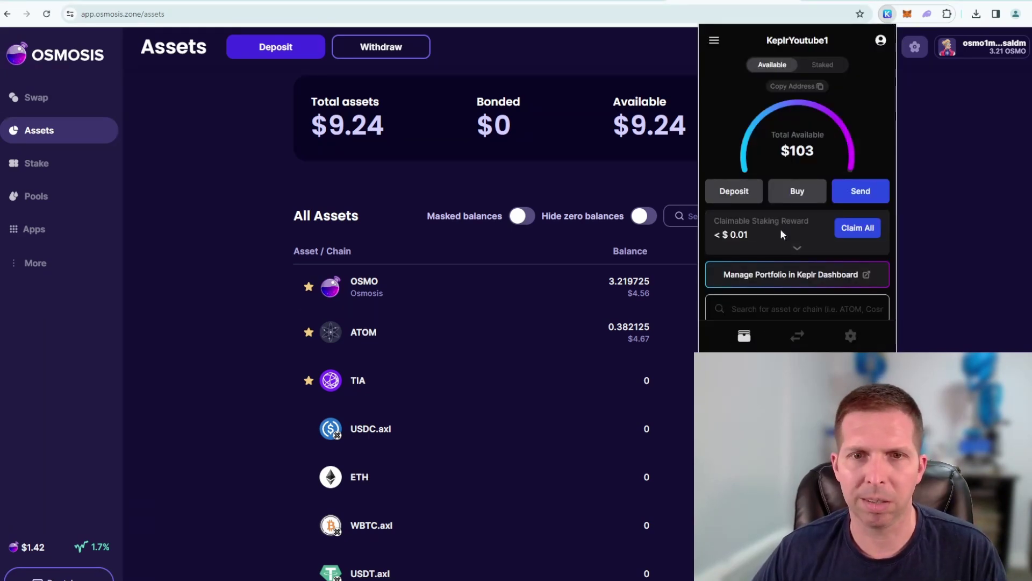
pyautogui.click(798, 337)
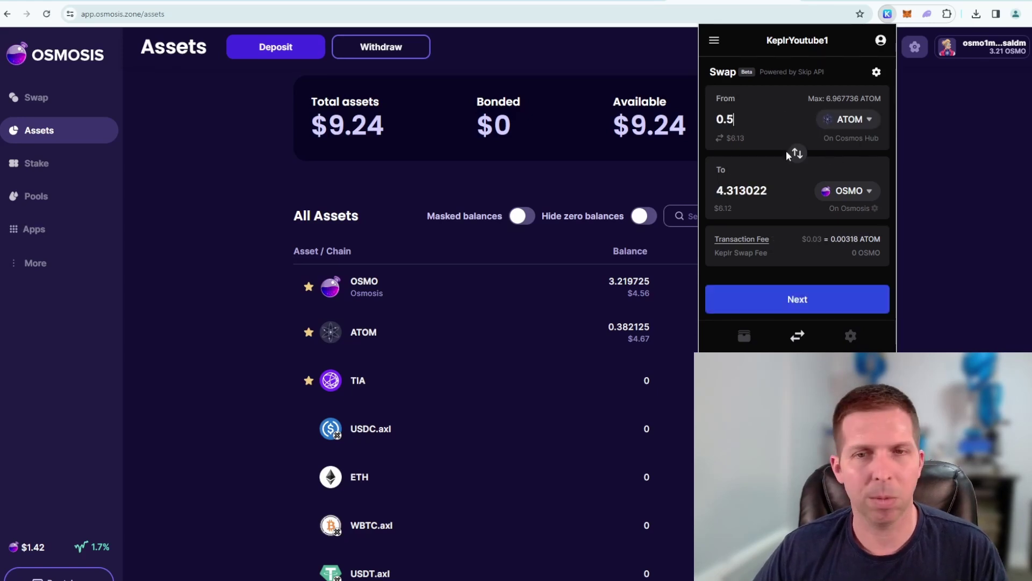
pyautogui.click(872, 192)
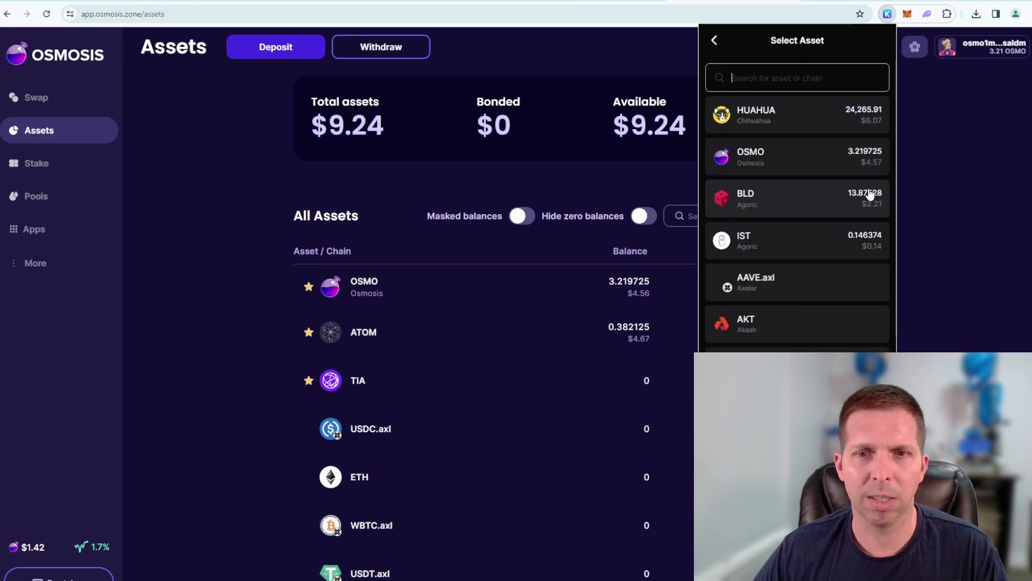
pyautogui.click(789, 119)
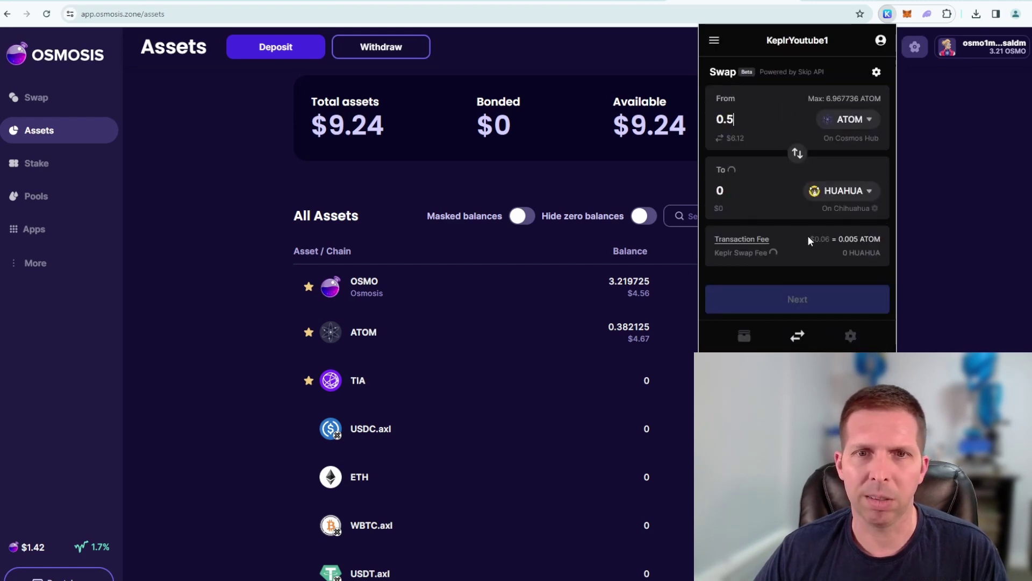
pyautogui.click(863, 193)
pyautogui.write('huahua')
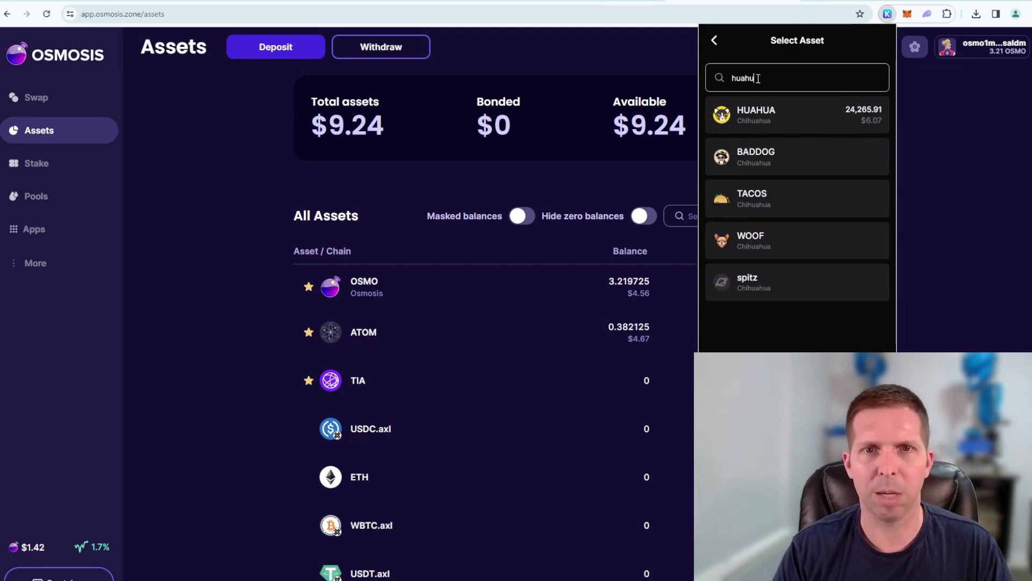
pyautogui.click(788, 118)
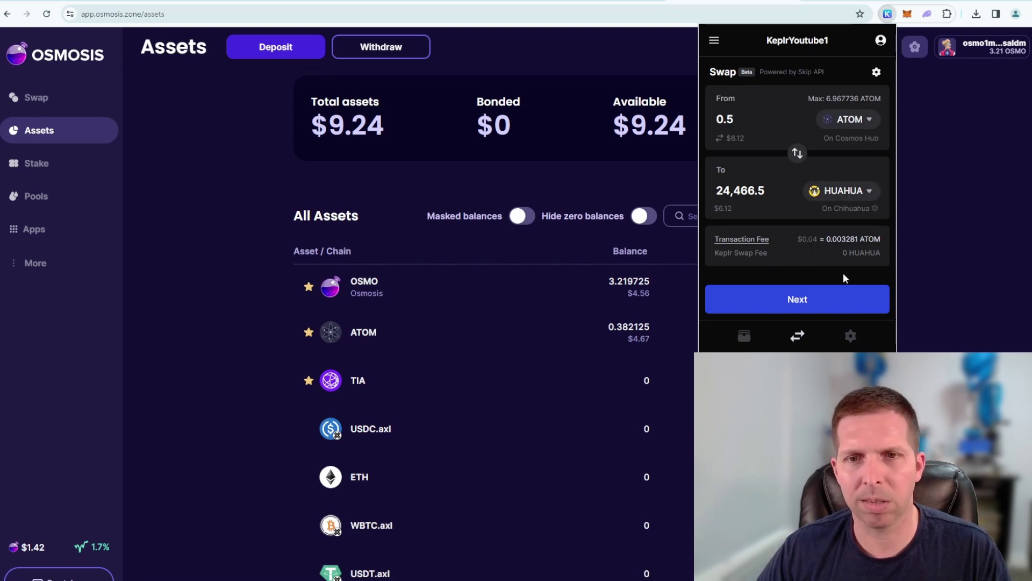
# Proceed with the Keplr swap and approve the 0.5 ATOM IBC transfer.
pyautogui.click(804, 307)
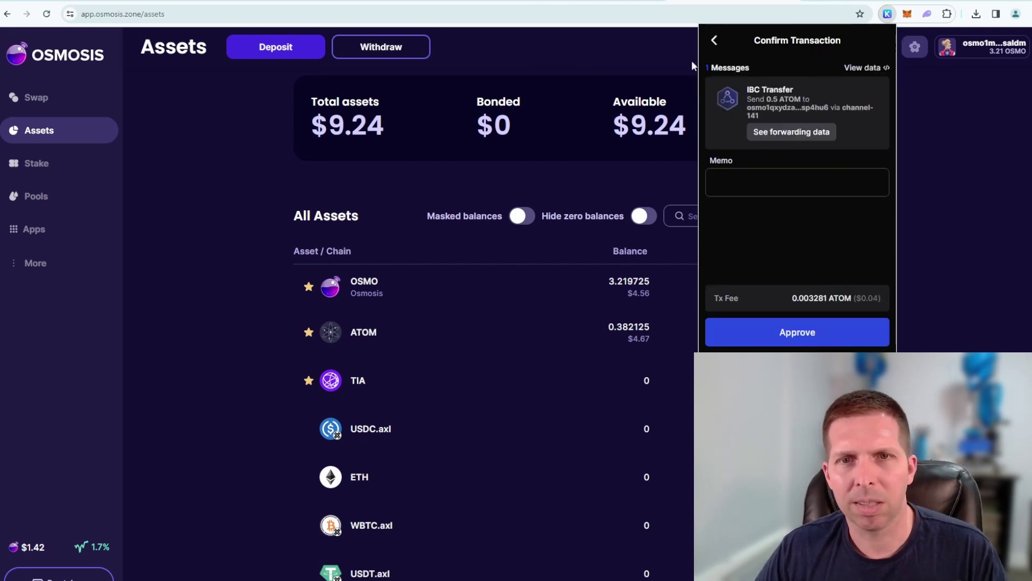
pyautogui.click(796, 339)
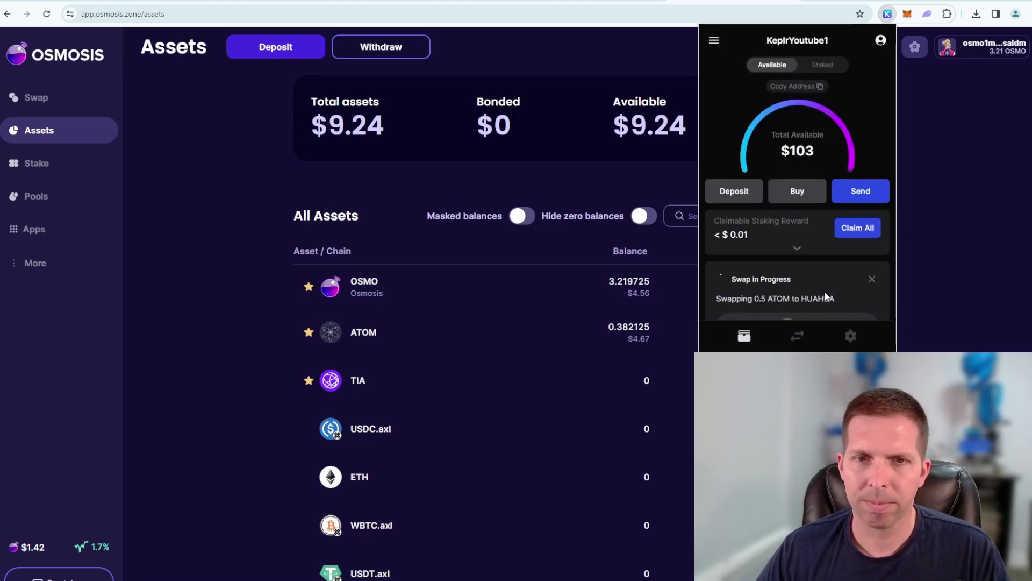
# Follow the swap's progress and route in Keplr, examine the ATOM and HUAHUA balances, and close the wallet.
pyautogui.scroll(-2, 836, 268)
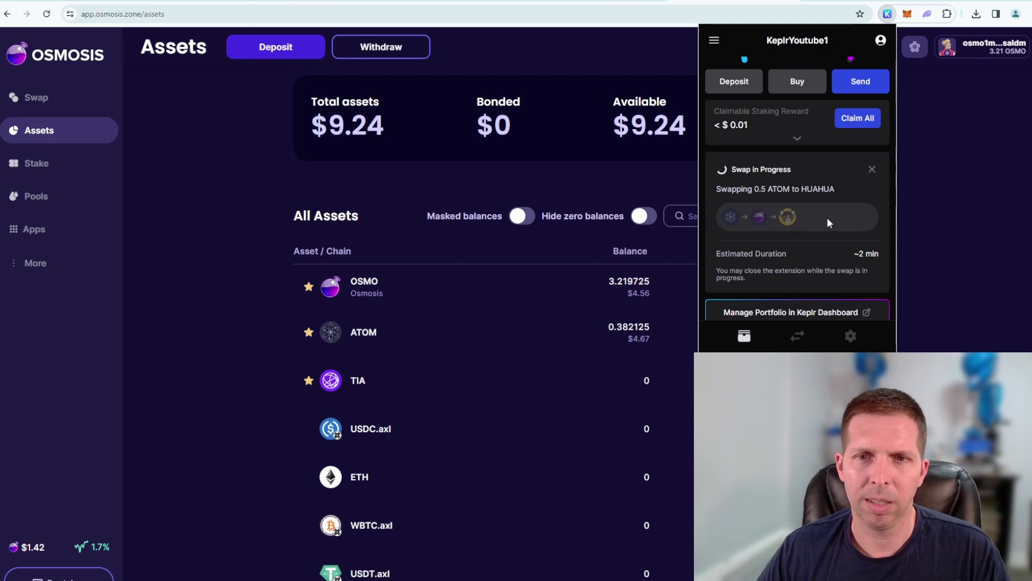
pyautogui.scroll(-1, 823, 202)
pyautogui.scroll(3, 809, 204)
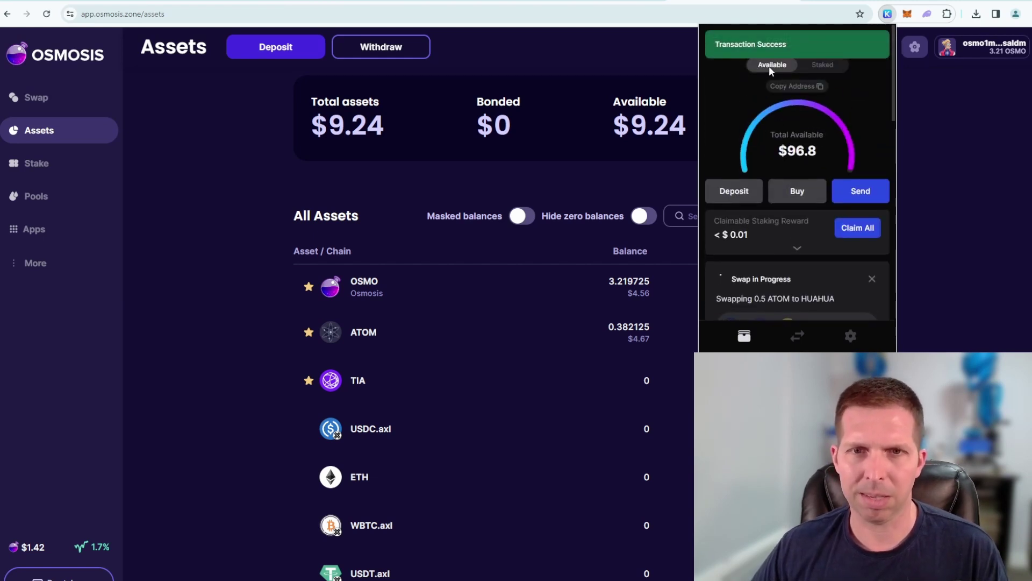
pyautogui.scroll(-3, 801, 128)
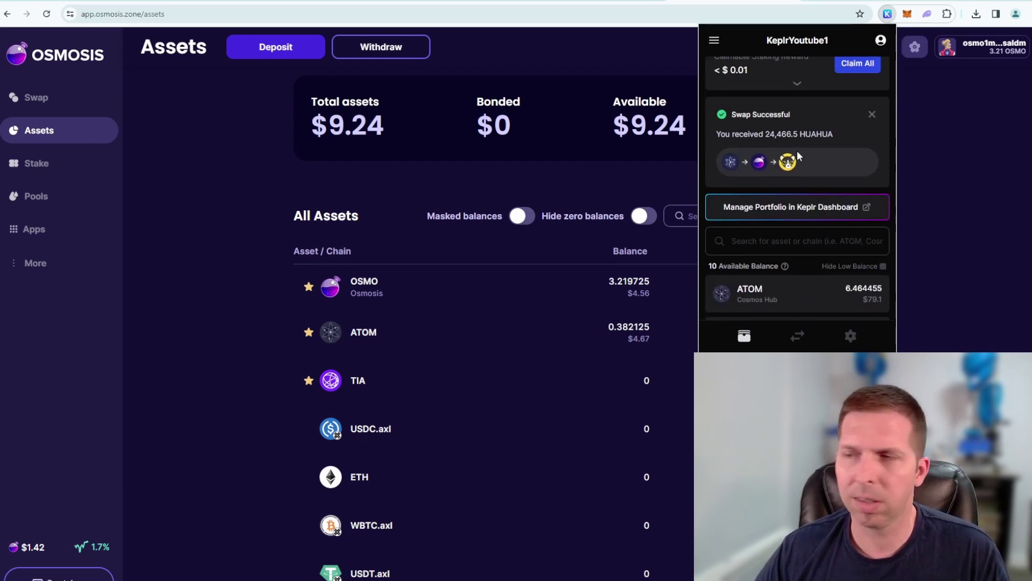
pyautogui.scroll(-1, 798, 153)
pyautogui.scroll(1, 798, 118)
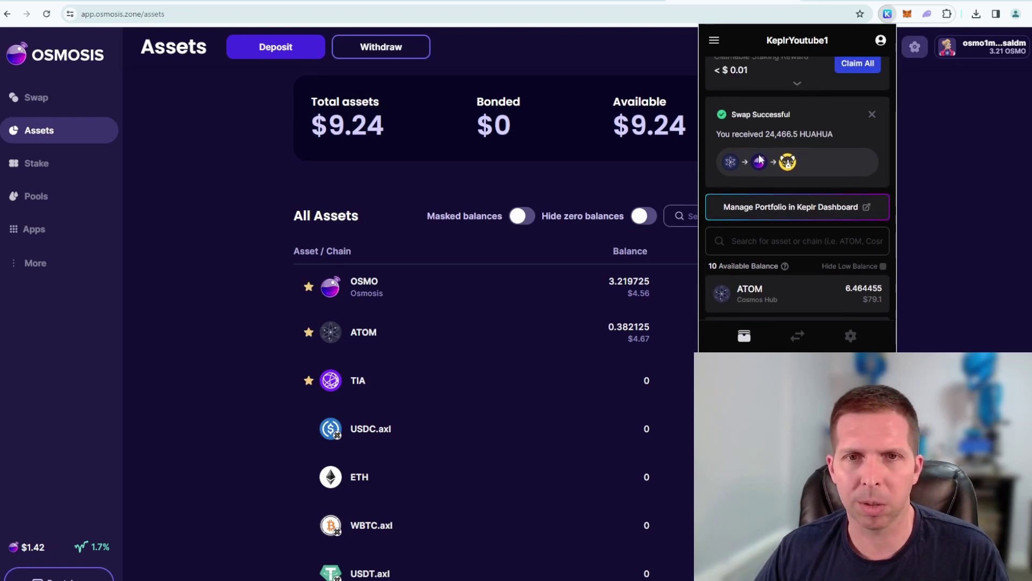
pyautogui.scroll(-2, 786, 147)
pyautogui.scroll(-1, 785, 150)
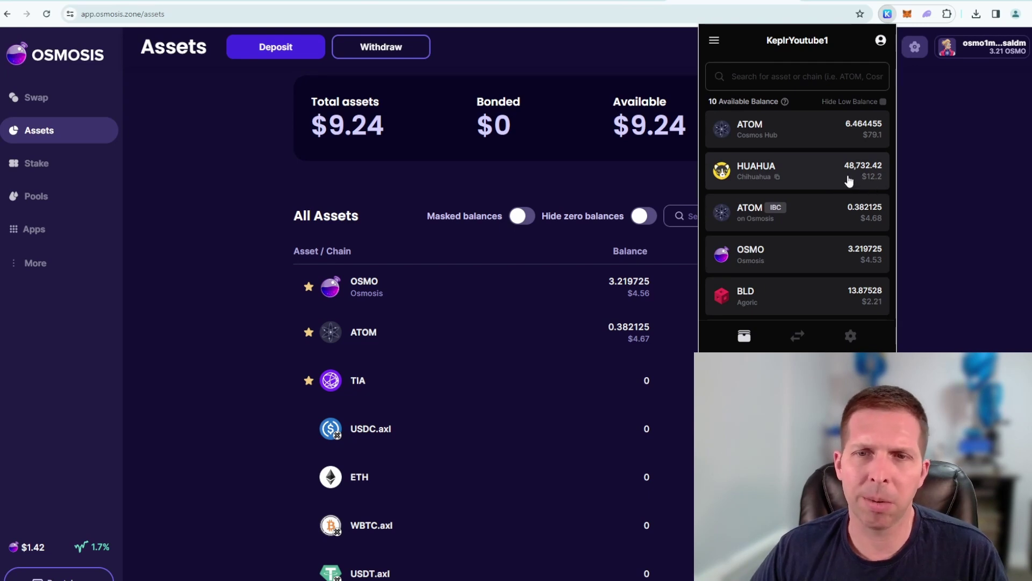
pyautogui.scroll(5, 838, 189)
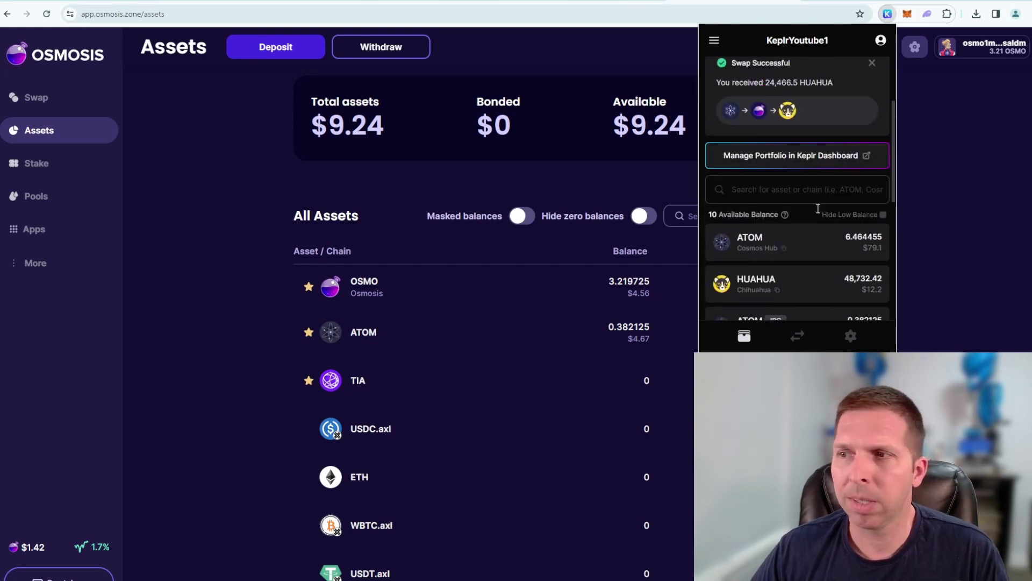
pyautogui.click(796, 337)
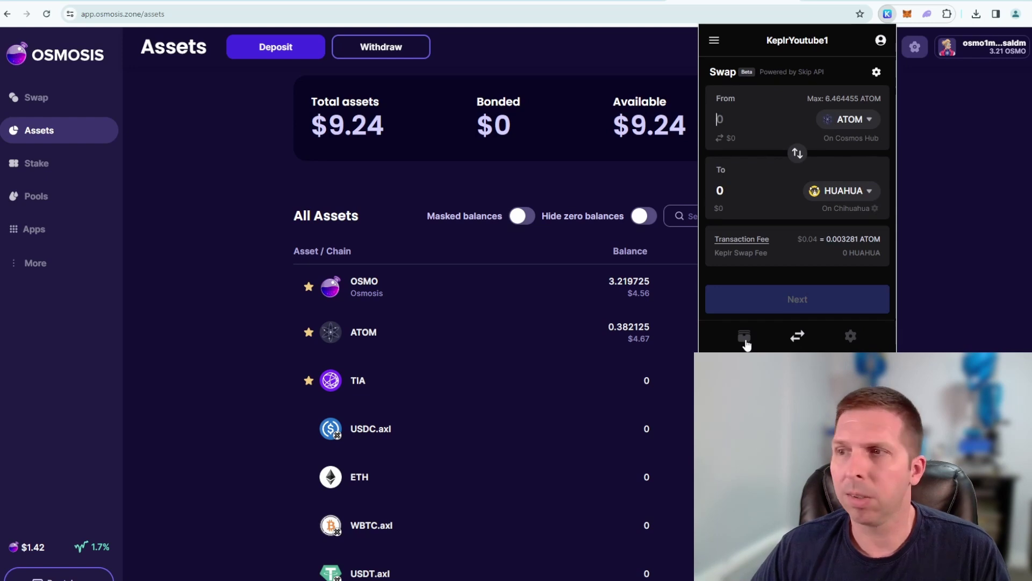
pyautogui.press('Escape')
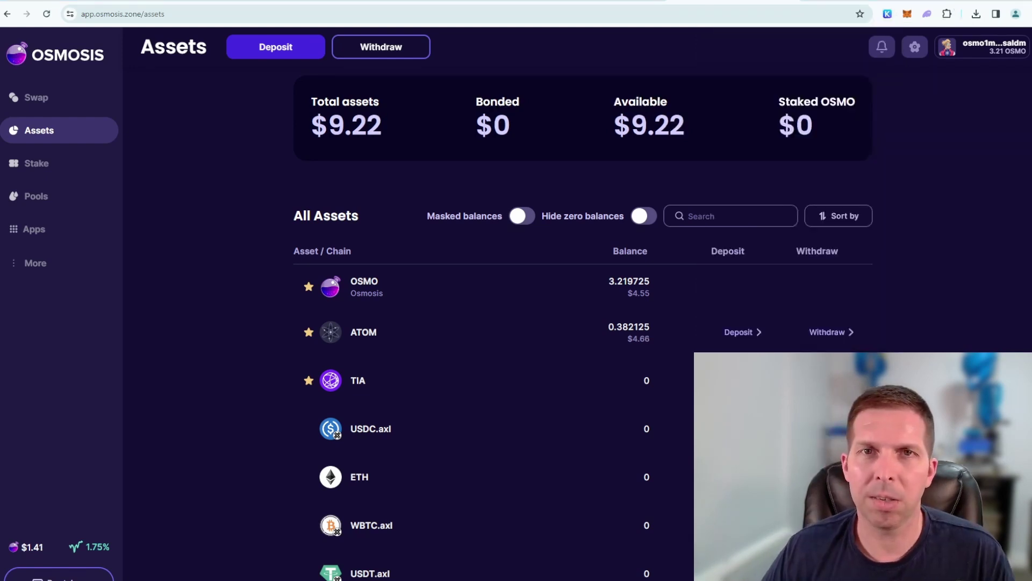